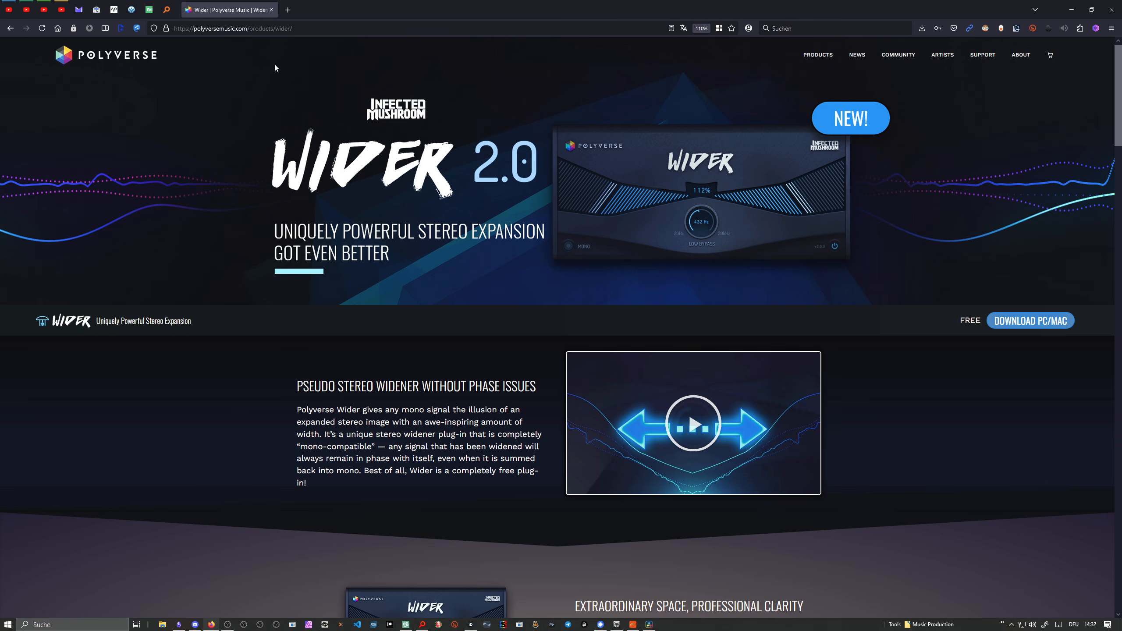
# Step: Review the channel comment requesting a Bitwig recreation of Wider, revisit the Polyverse Wider product page, and switch to Bitwig Studio
pyautogui.click(4, 15)
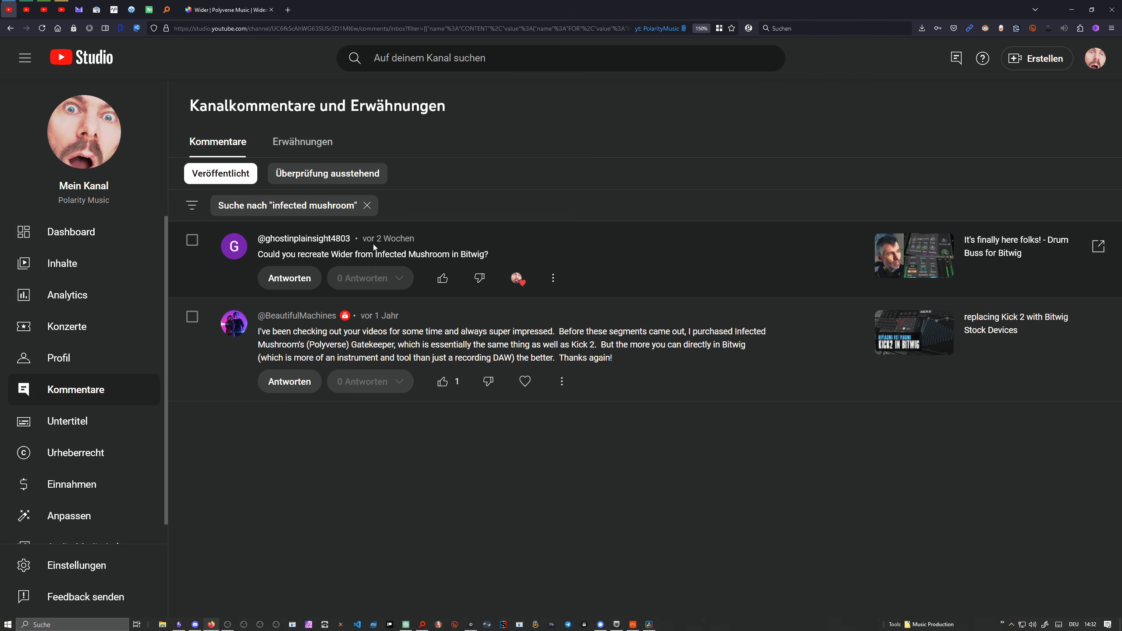
pyautogui.click(238, 11)
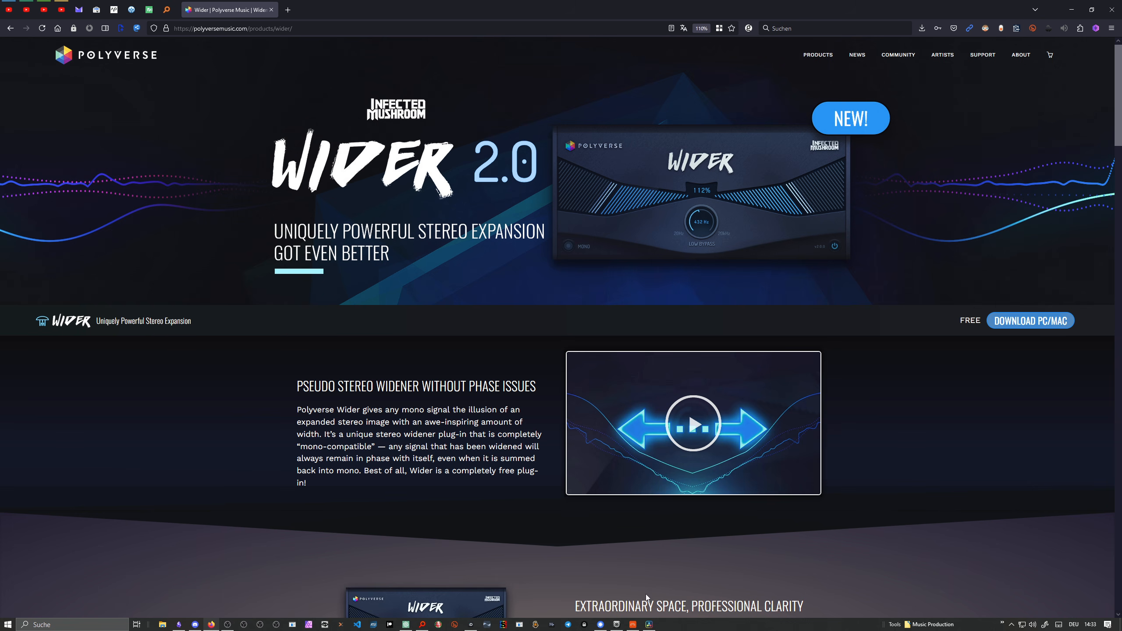
pyautogui.click(633, 624)
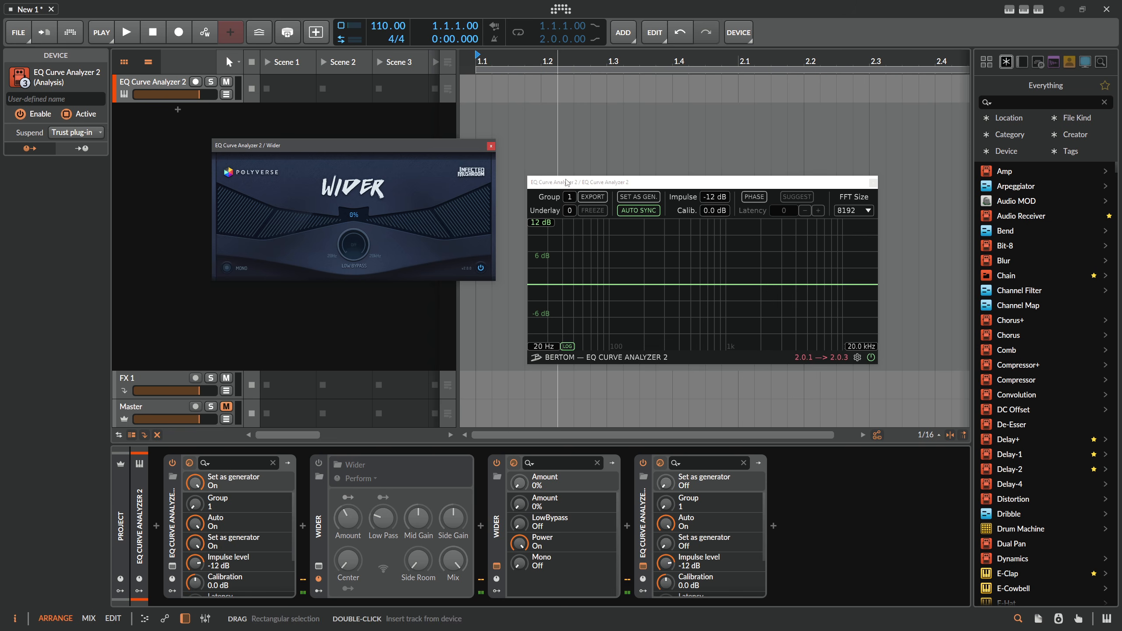
# Step: Separate the EQ Curve Analyzer and Wider plug-in windows and set Wider's stereo amount to about 132%
pyautogui.moveTo(572, 184); pyautogui.dragTo(570, 139)
pyautogui.moveTo(442, 146); pyautogui.dragTo(373, 156)
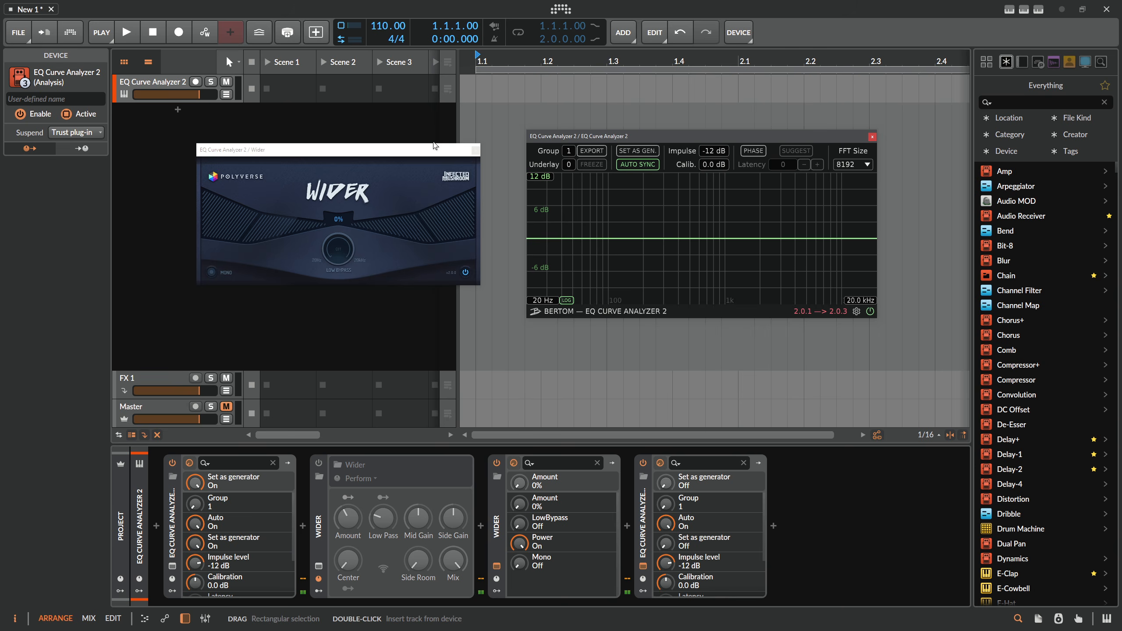
pyautogui.moveTo(382, 224)
pyautogui.mouseDown()
pyautogui.moveTo(393, 164)
pyautogui.moveTo(456, 213)
pyautogui.mouseUp()
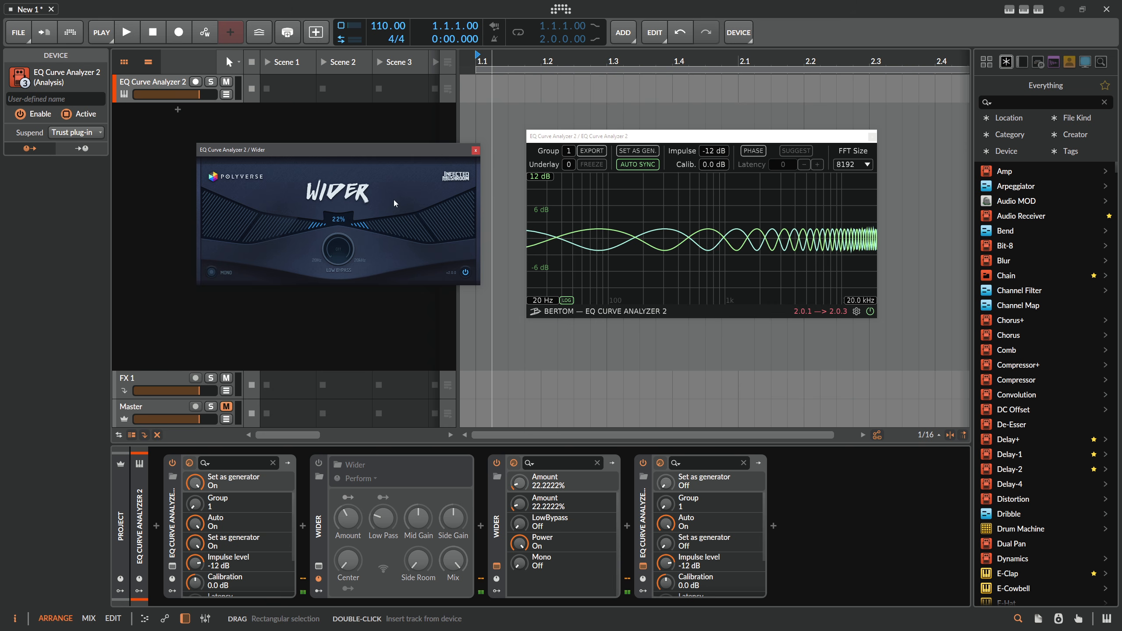
pyautogui.moveTo(378, 223); pyautogui.dragTo(409, 53)
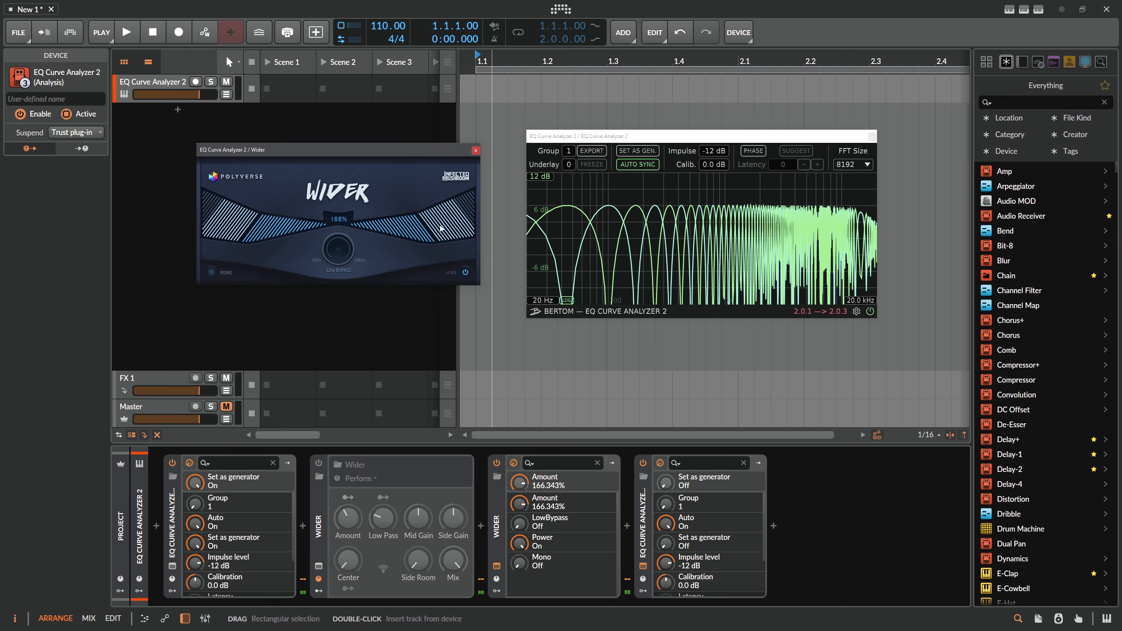
pyautogui.moveTo(440, 226); pyautogui.dragTo(377, 166)
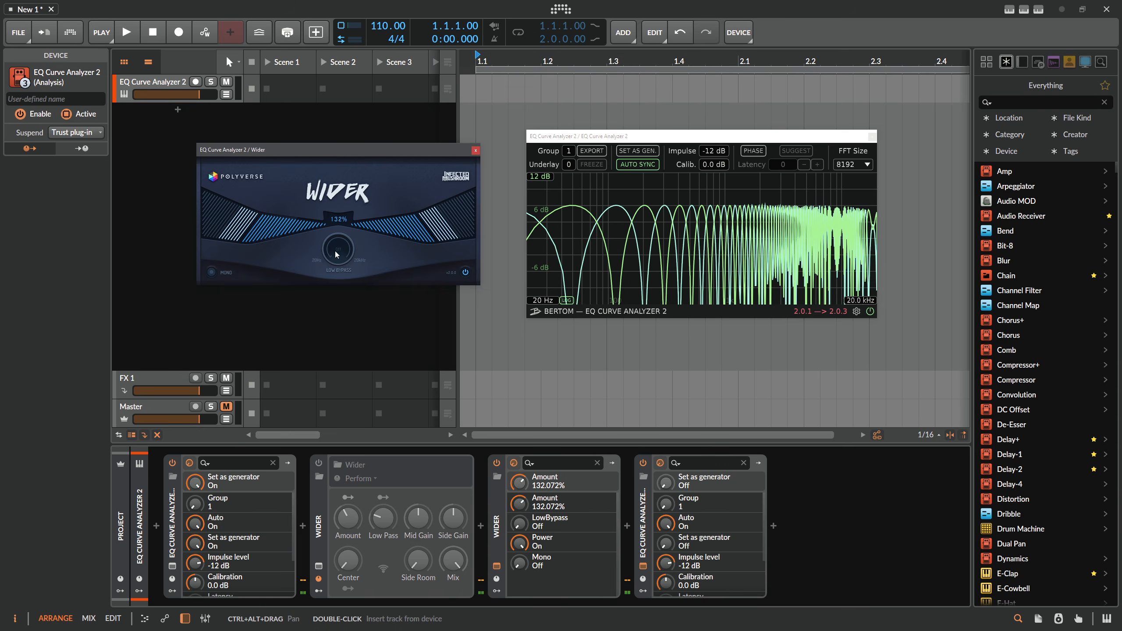
# Step: Try Wider's low bypass at 378 Hz, turn it back off, and set the plug-in's amount to about 107%
pyautogui.moveTo(336, 254); pyautogui.dragTo(335, 241)
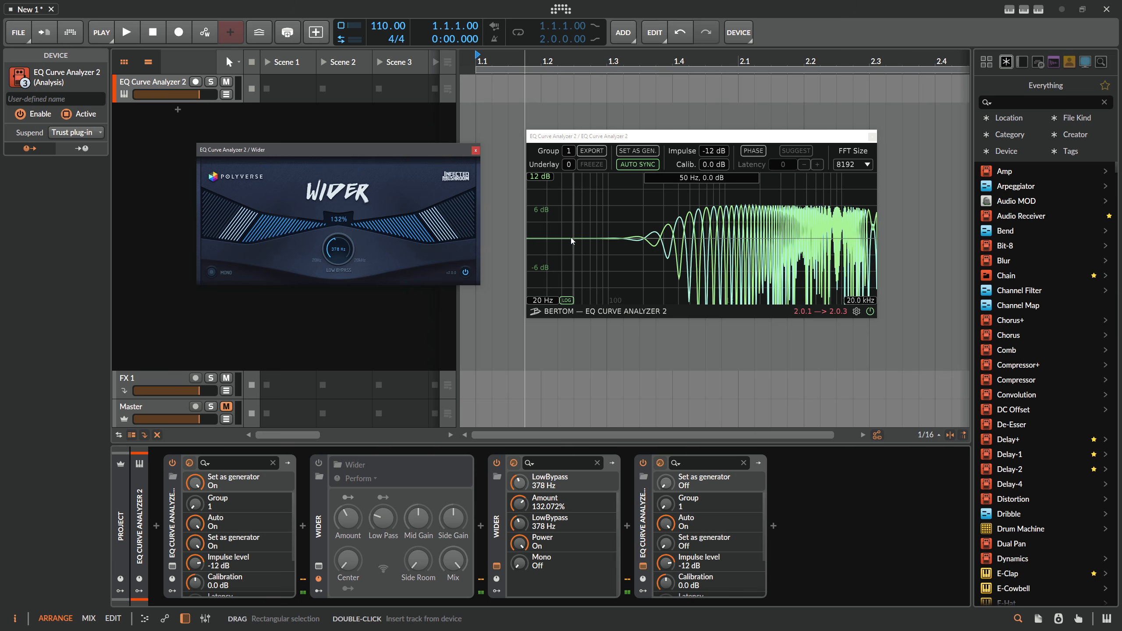
pyautogui.moveTo(338, 249); pyautogui.dragTo(348, 279)
pyautogui.moveTo(264, 241); pyautogui.dragTo(258, 271)
pyautogui.moveTo(332, 249); pyautogui.dragTo(328, 312)
pyautogui.moveTo(261, 239); pyautogui.dragTo(284, 145)
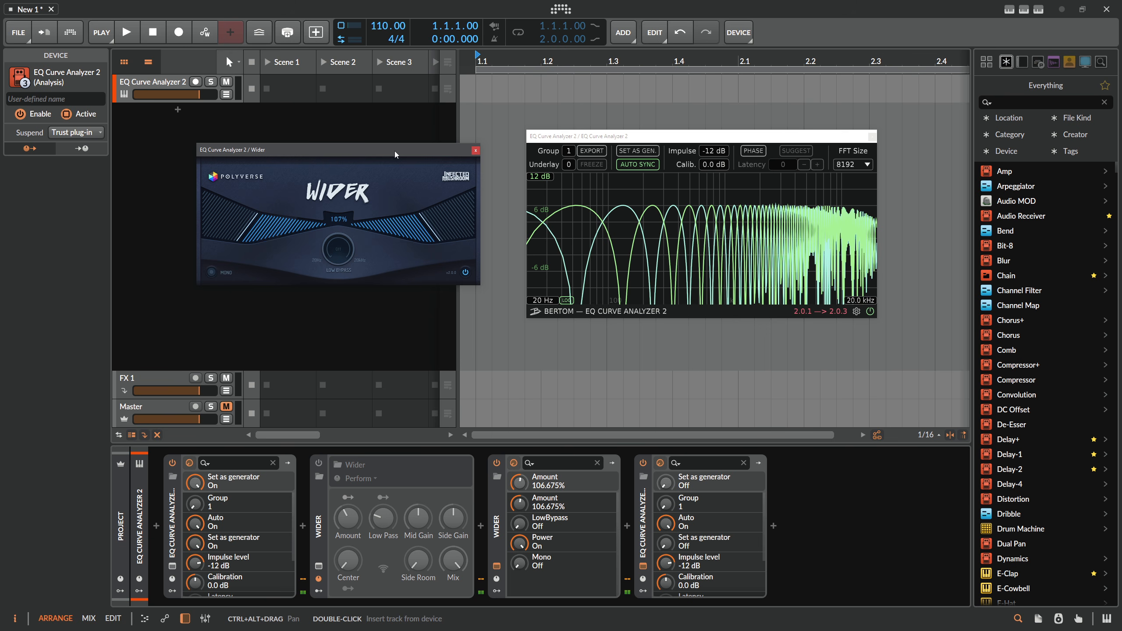
# Step: Close the Wider plug-in window and switch the active device from the plug-in to the recreated Wider preset
pyautogui.click(475, 151)
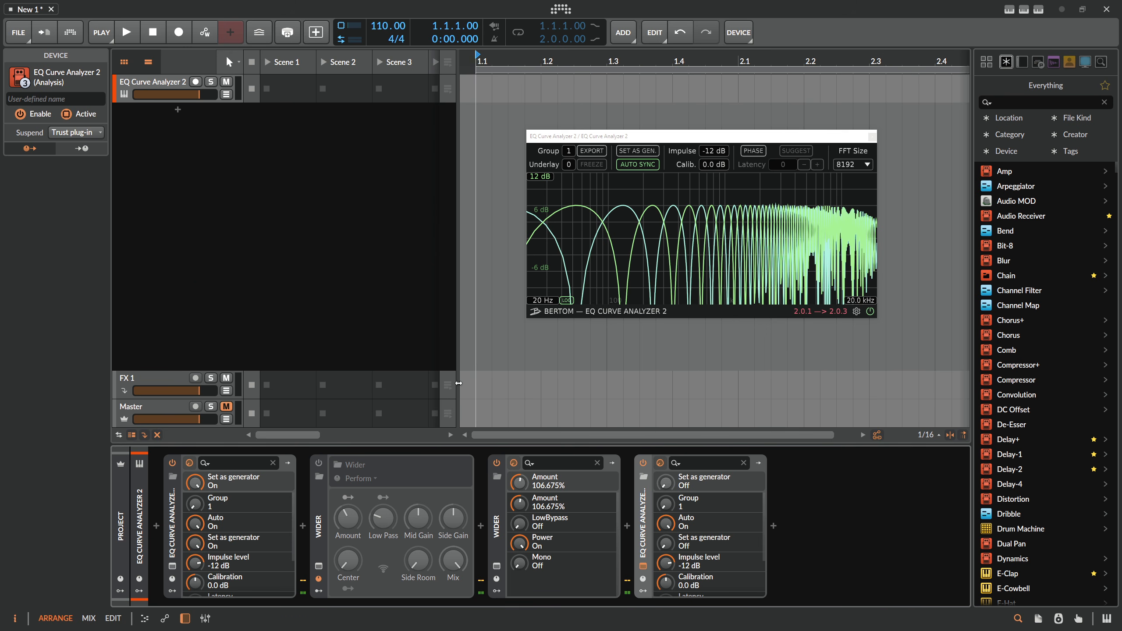
pyautogui.click(319, 463)
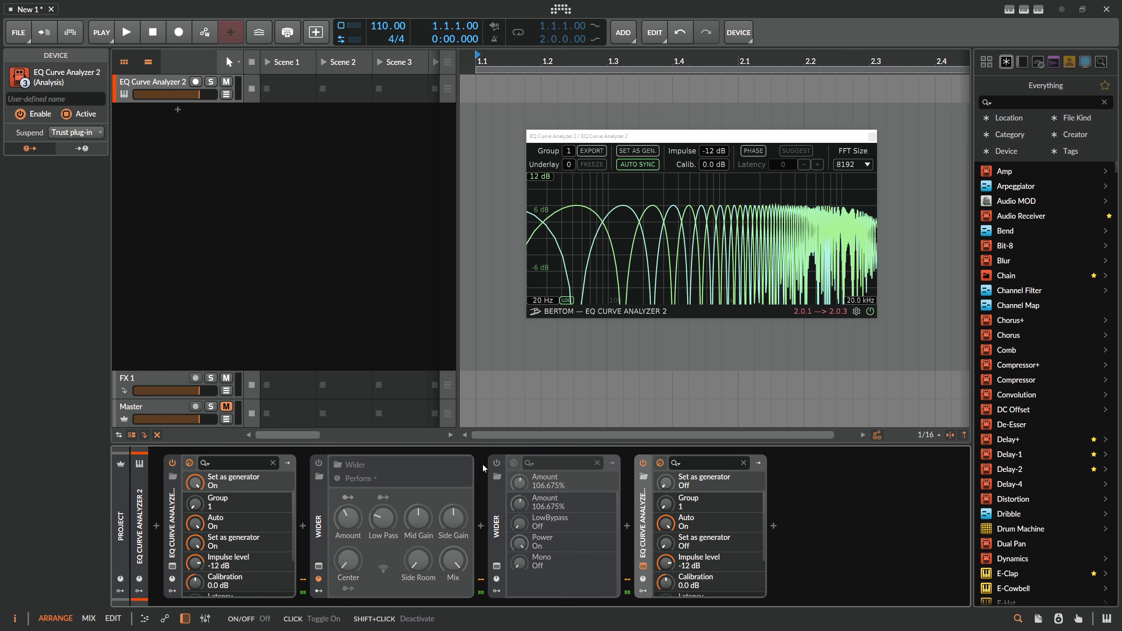
pyautogui.click(318, 463)
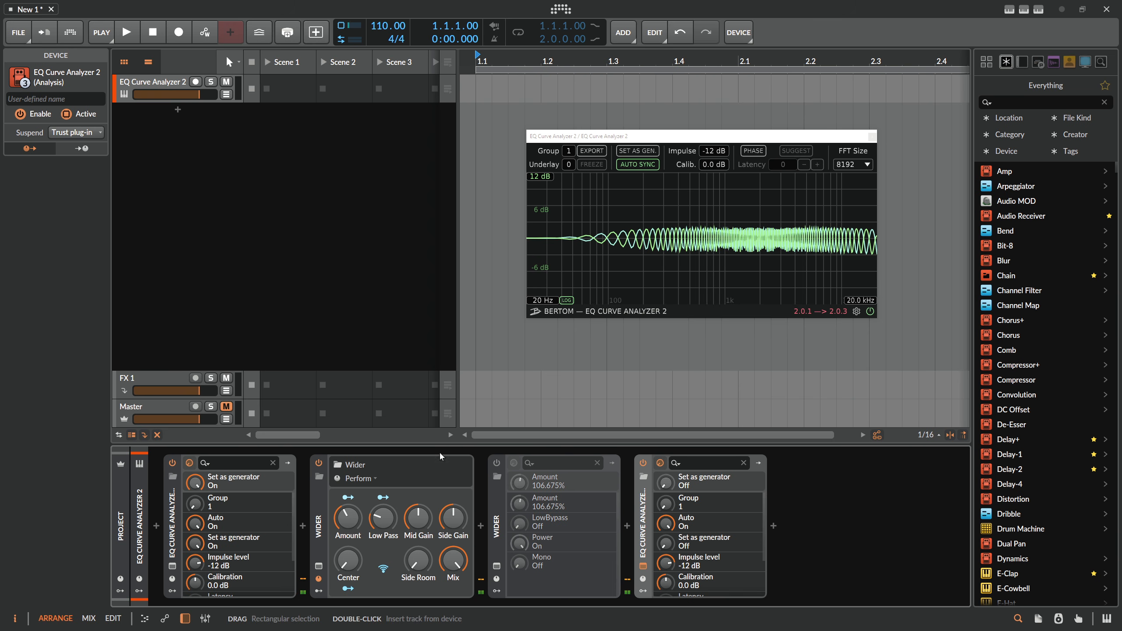
# Step: Sweep the Wider preset's Amount down to 0% and up to 70%, and set its Low Pass to 40.7%
pyautogui.moveTo(349, 519); pyautogui.dragTo(349, 571)
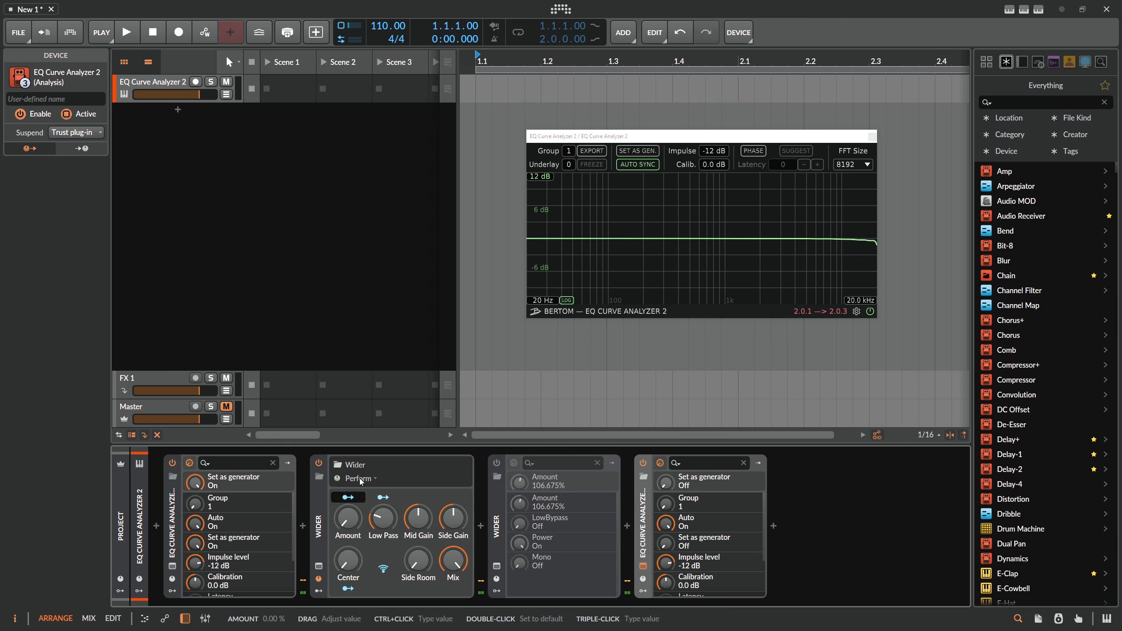
pyautogui.moveTo(349, 519); pyautogui.dragTo(349, 472)
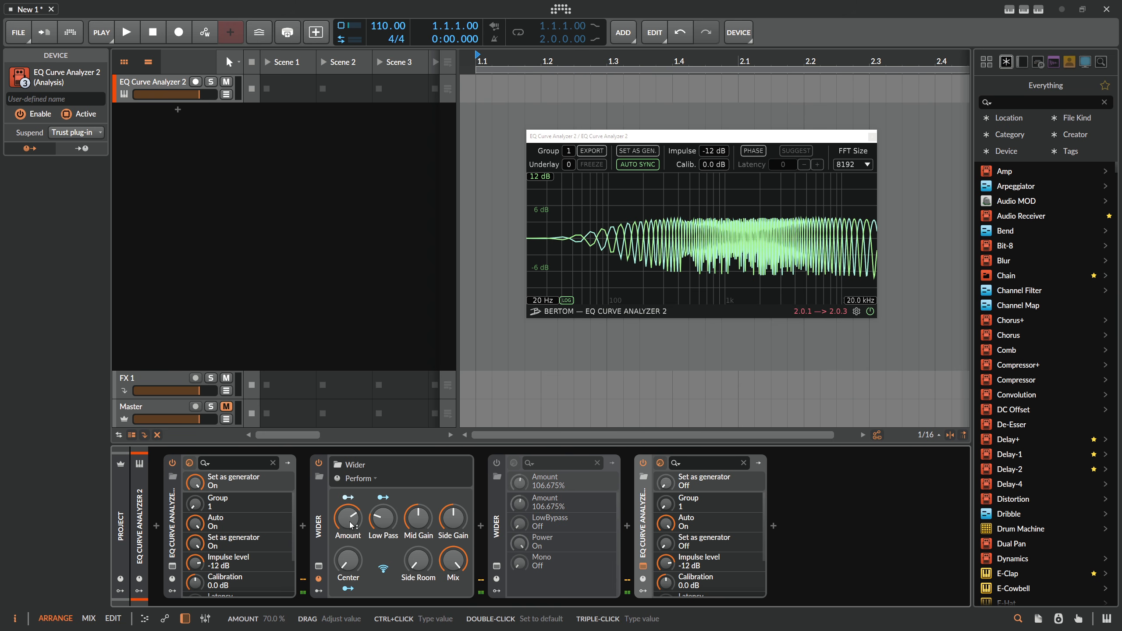
pyautogui.moveTo(383, 518)
pyautogui.mouseDown()
pyautogui.moveTo(382, 502)
pyautogui.moveTo(382, 512)
pyautogui.mouseUp()
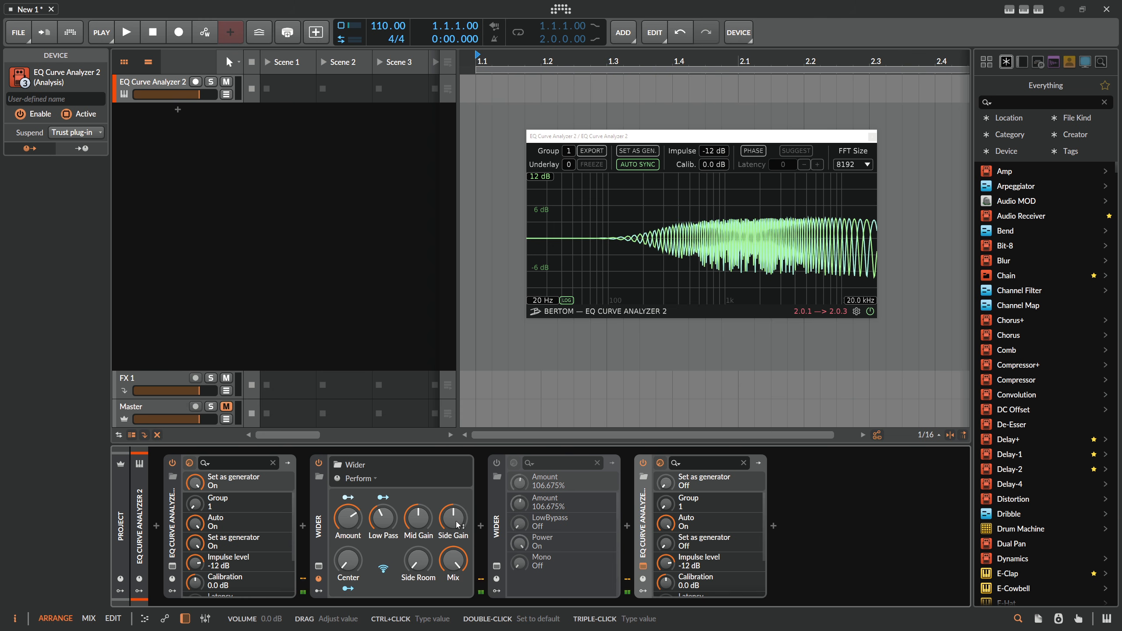
# Step: Try the preset's gain and Center controls, raise Amount to its maximum, and set Low Pass to 0%
pyautogui.moveTo(450, 522); pyautogui.dragTo(417, 538)
pyautogui.doubleClick(417, 521)
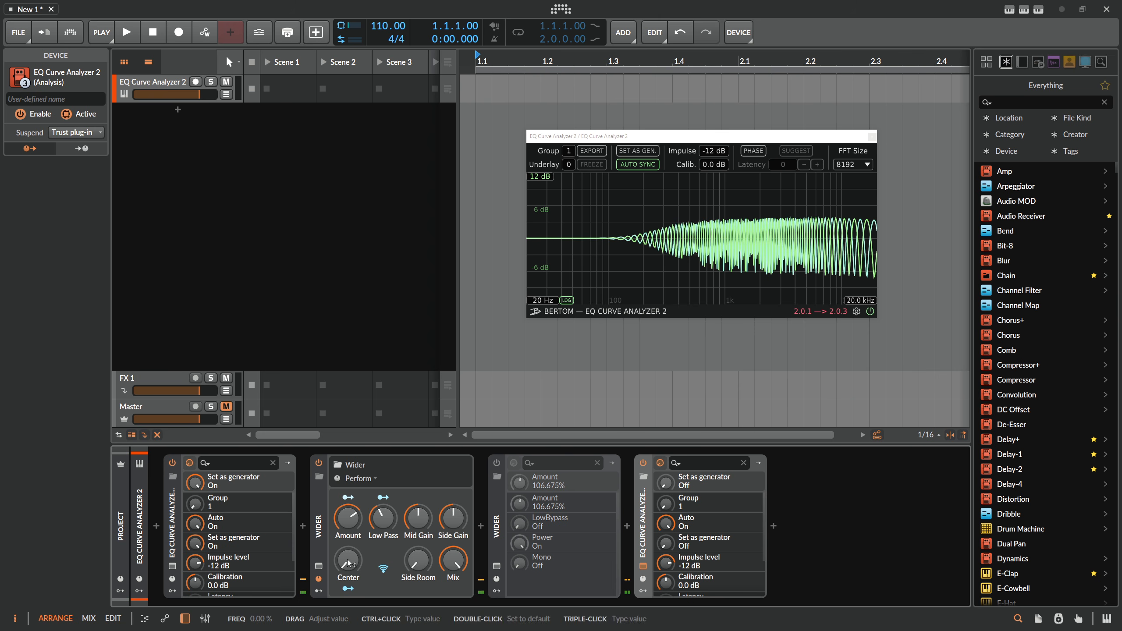
pyautogui.moveTo(349, 563)
pyautogui.mouseDown()
pyautogui.moveTo(339, 531)
pyautogui.moveTo(348, 561)
pyautogui.mouseUp()
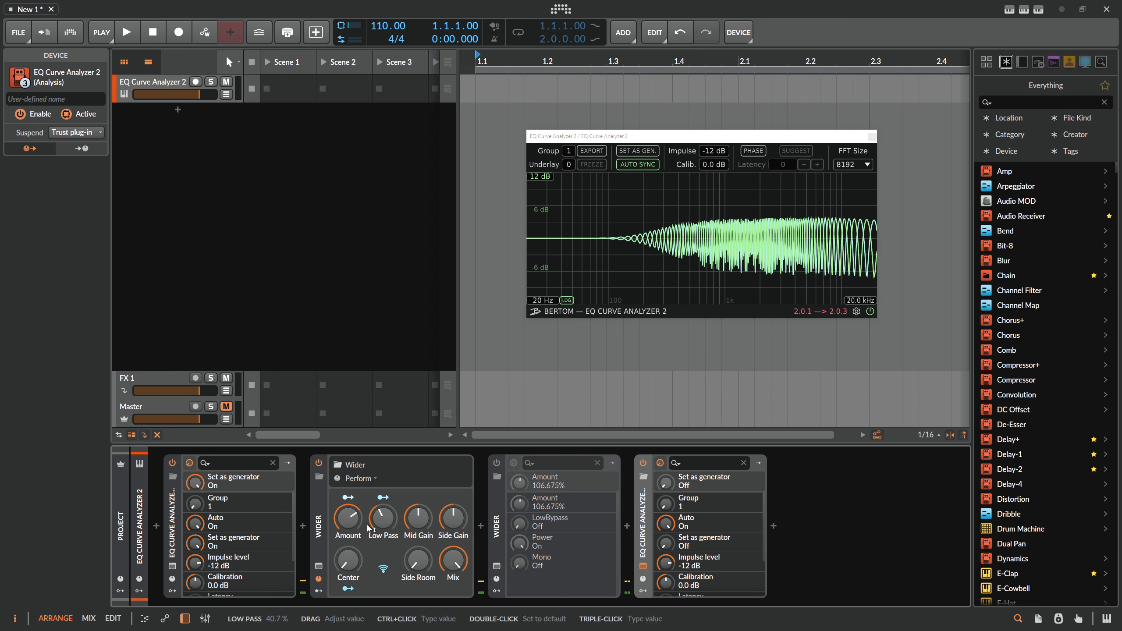
pyautogui.moveTo(348, 518); pyautogui.dragTo(348, 513)
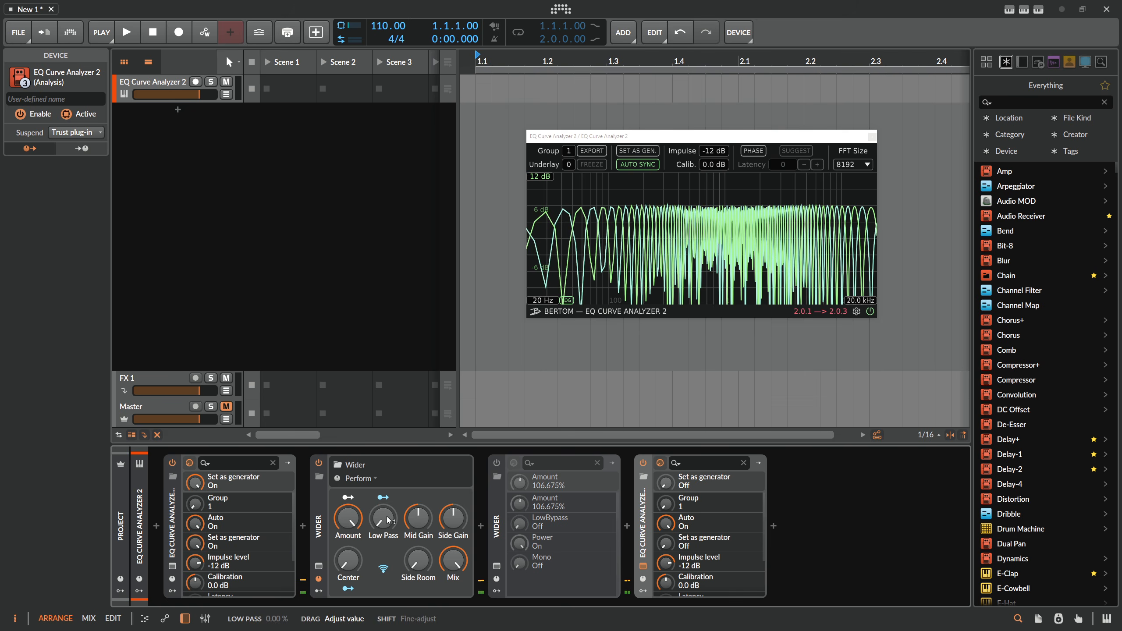
# Step: Deactivate both EQ Curve Analyzer devices and insert Addictive Drums 2 at the start of the device chain
pyautogui.keyDown('shift'); pyautogui.click(172, 463); pyautogui.keyUp('shift')
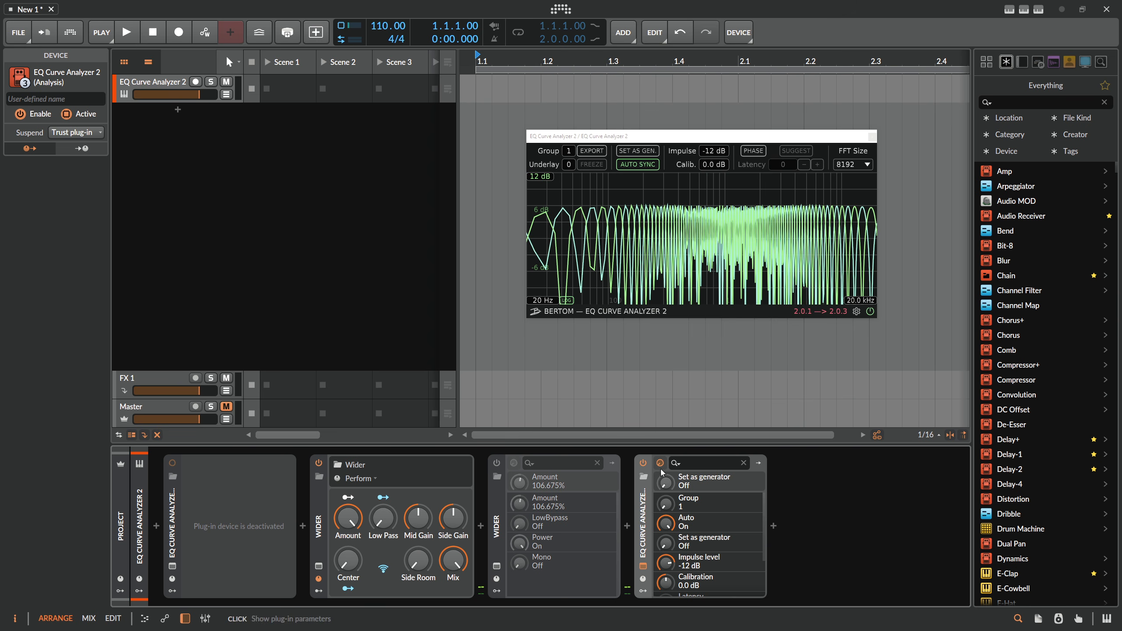
pyautogui.click(160, 530)
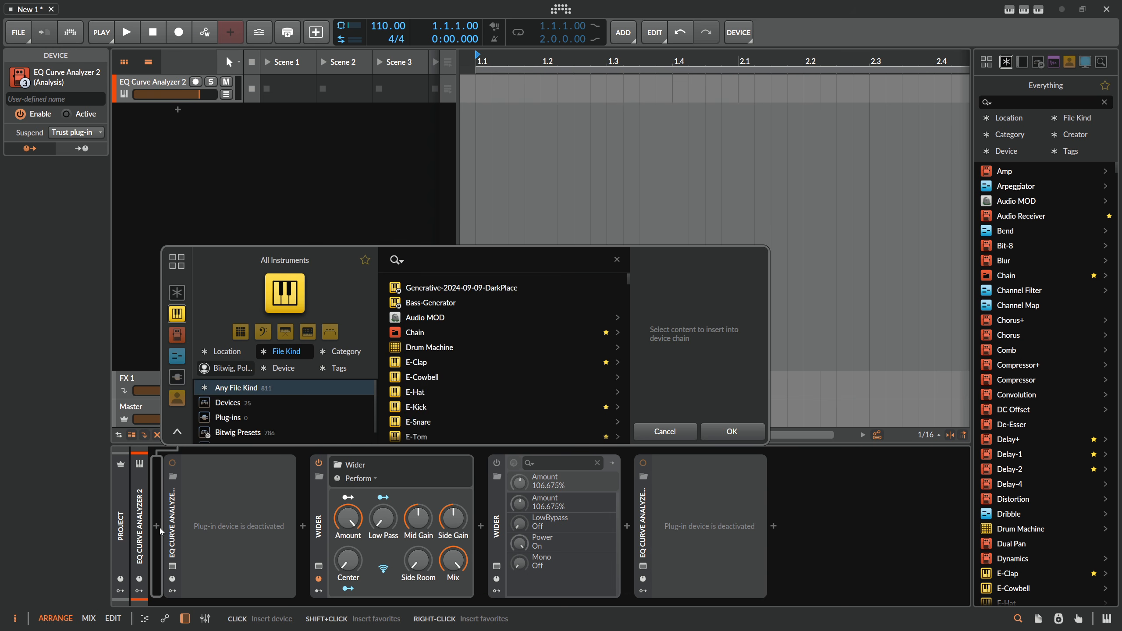
pyautogui.write('addic')
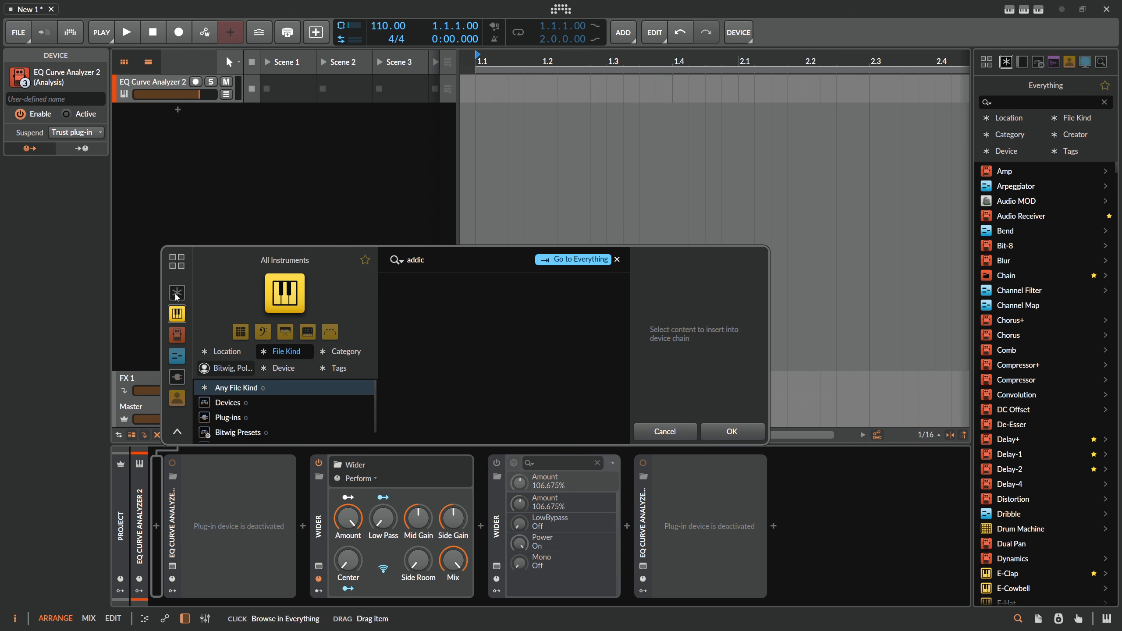
pyautogui.click(176, 293)
pyautogui.press('Return')
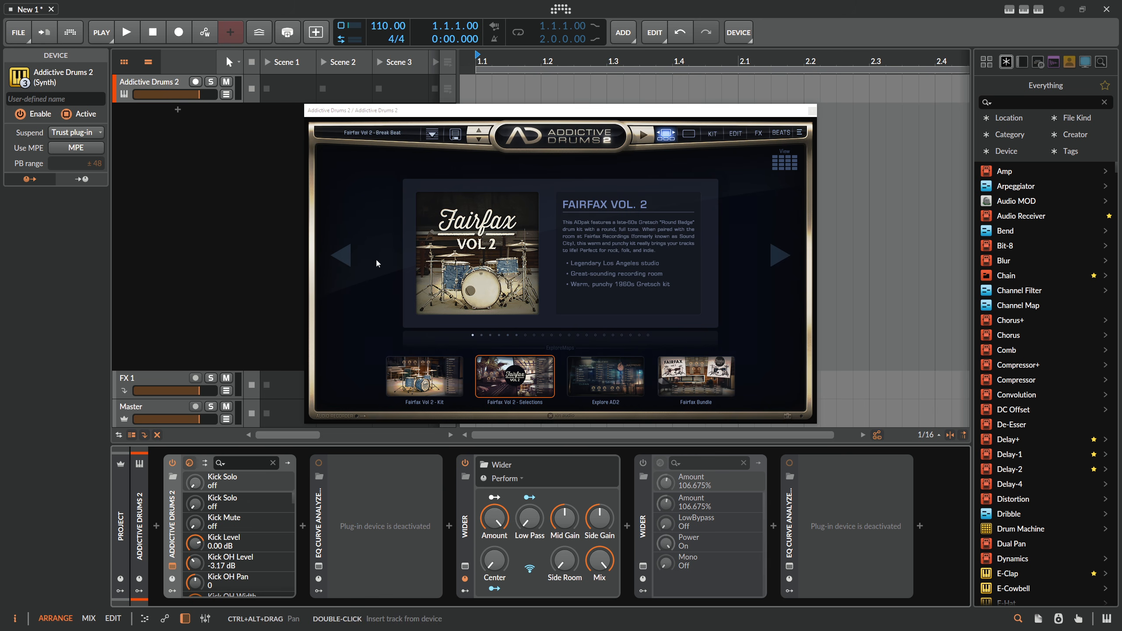
# Step: Play the Addictive Drums 2 beat through the Wider preset and turn the preset's Amount down to zero
pyautogui.moveTo(420, 114); pyautogui.dragTo(371, 93)
pyautogui.click(594, 115)
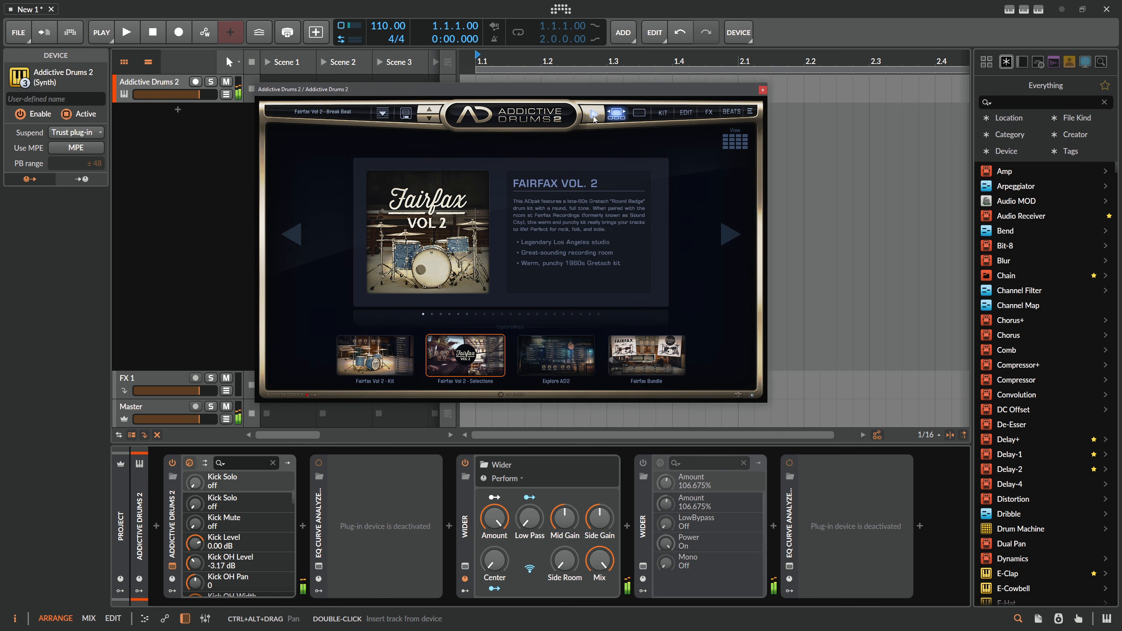
pyautogui.click(564, 527)
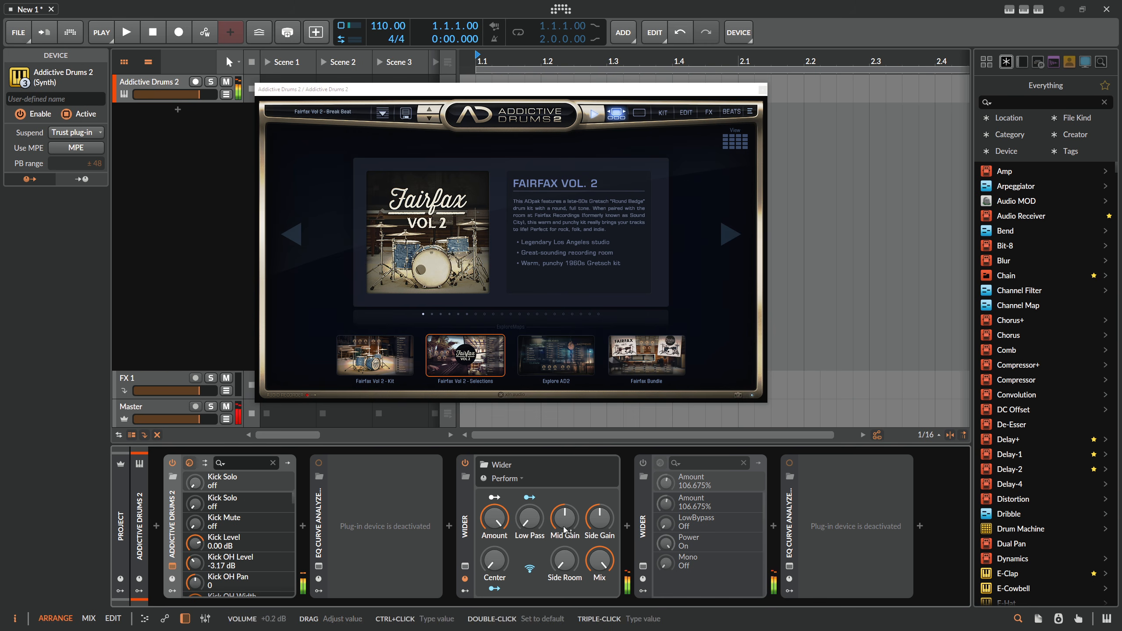
pyautogui.moveTo(495, 519); pyautogui.dragTo(494, 629)
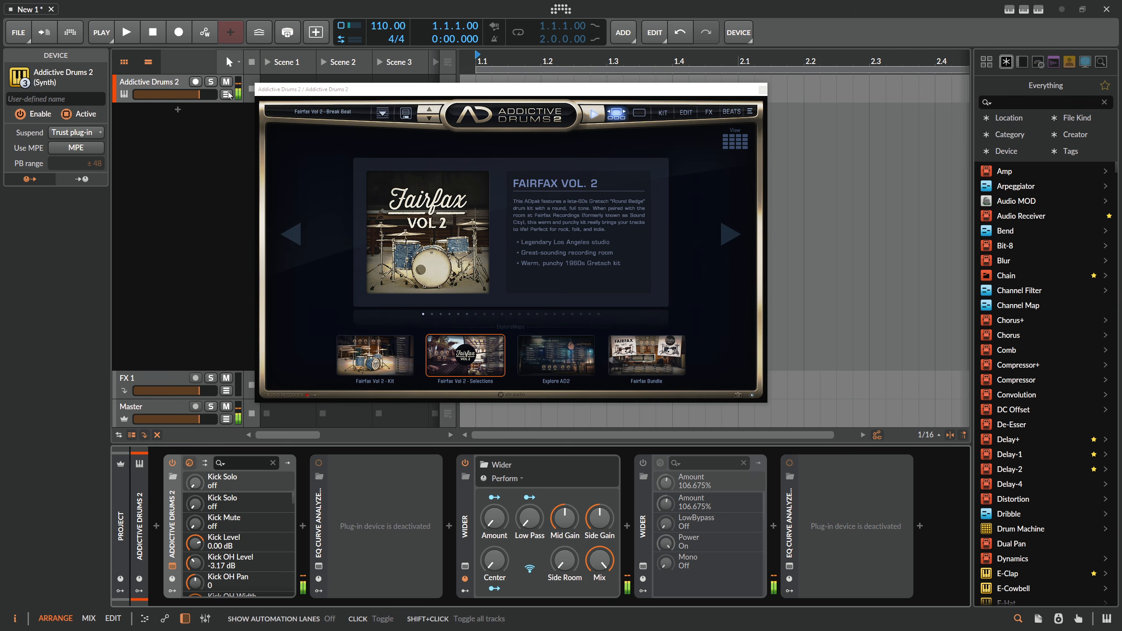
# Step: Insert a Tool device directly after Addictive Drums 2, lower its Width, and collapse the device
pyautogui.click(304, 527)
pyautogui.write('to')
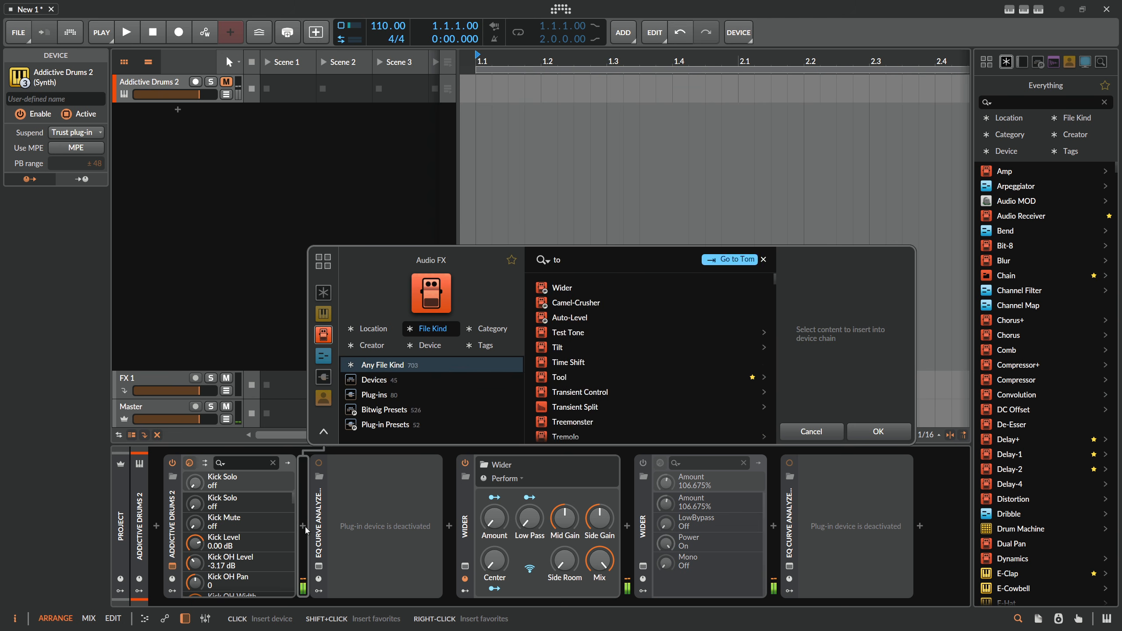
pyautogui.write('ol')
pyautogui.press('Return')
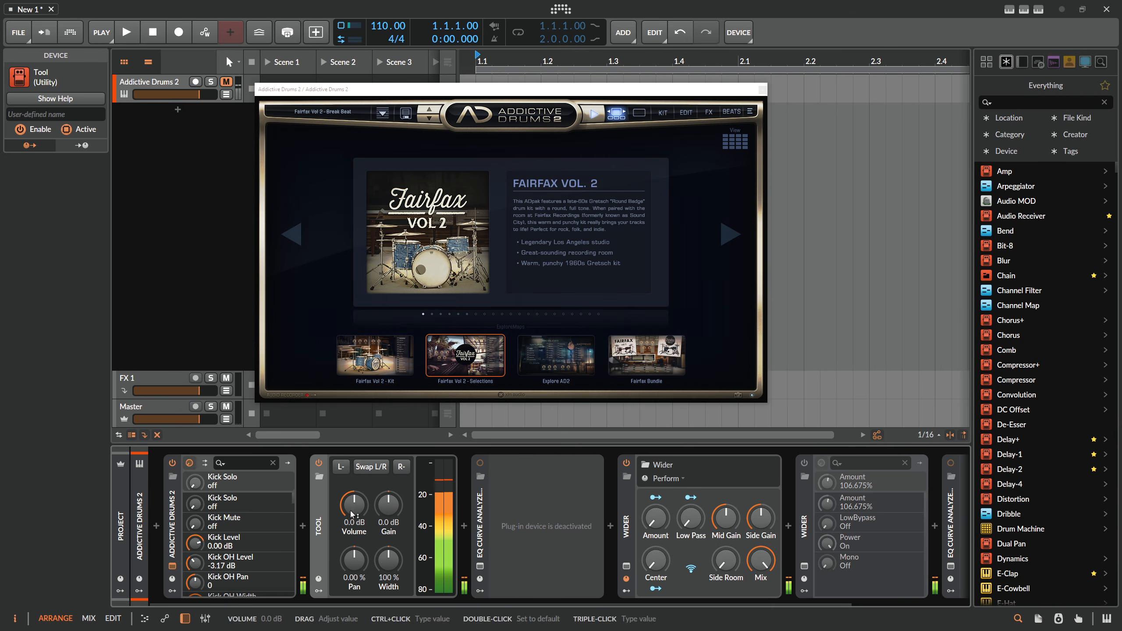
pyautogui.moveTo(389, 563); pyautogui.dragTo(388, 590)
pyautogui.doubleClick(315, 525)
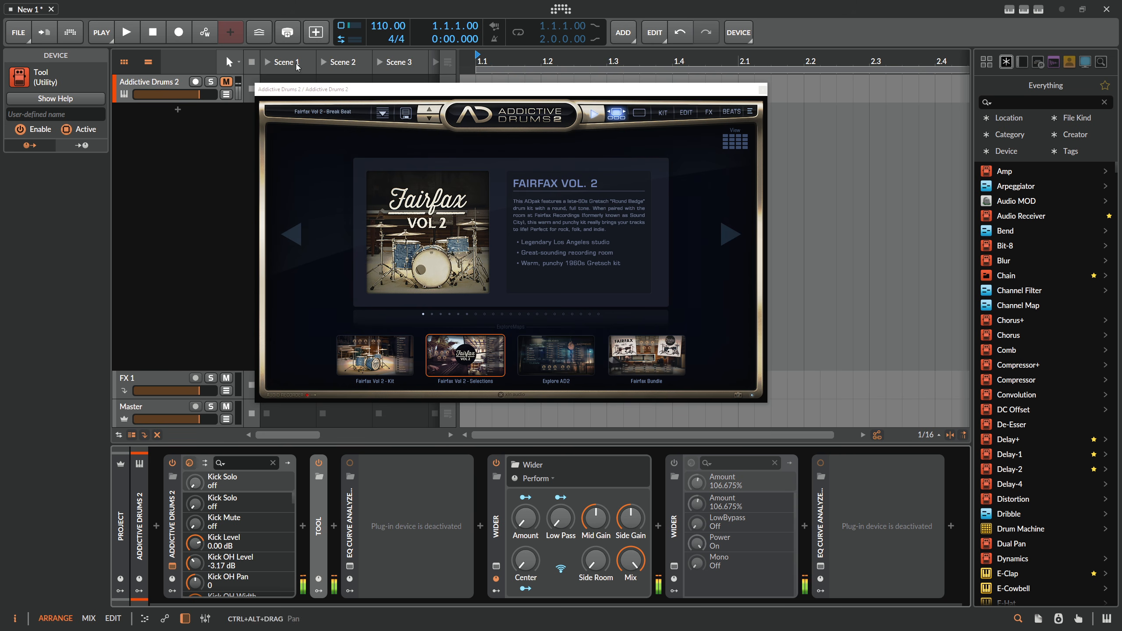
# Step: Close the Addictive Drums 2 window and set the Wider preset's Amount to 48%
pyautogui.moveTo(321, 89); pyautogui.dragTo(319, 59)
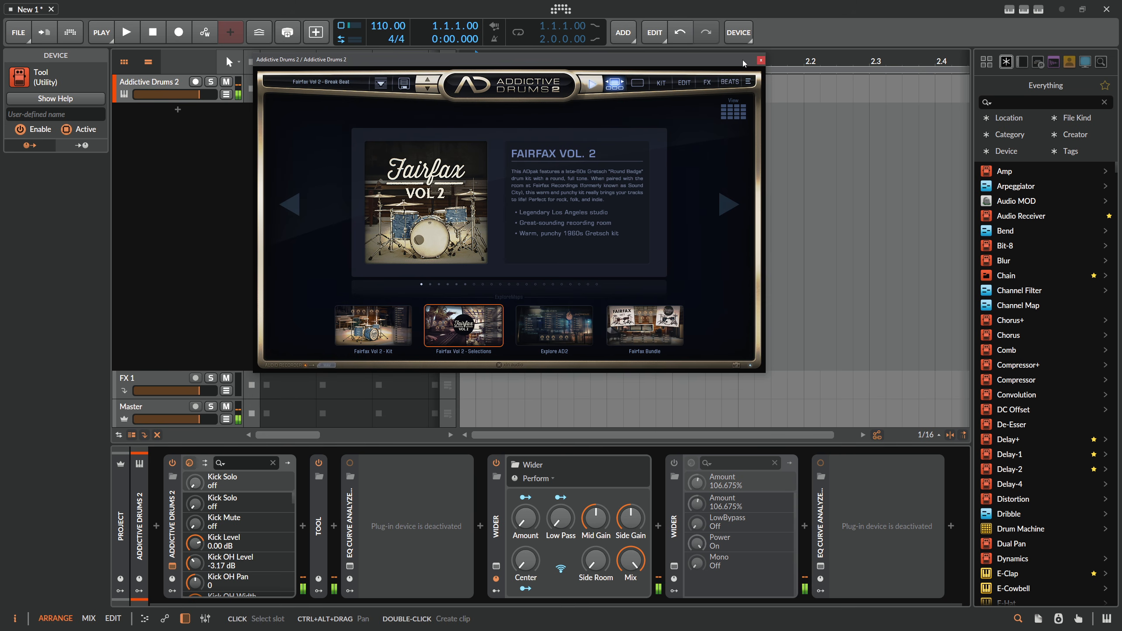
pyautogui.click(761, 60)
pyautogui.moveTo(525, 519); pyautogui.dragTo(525, 514)
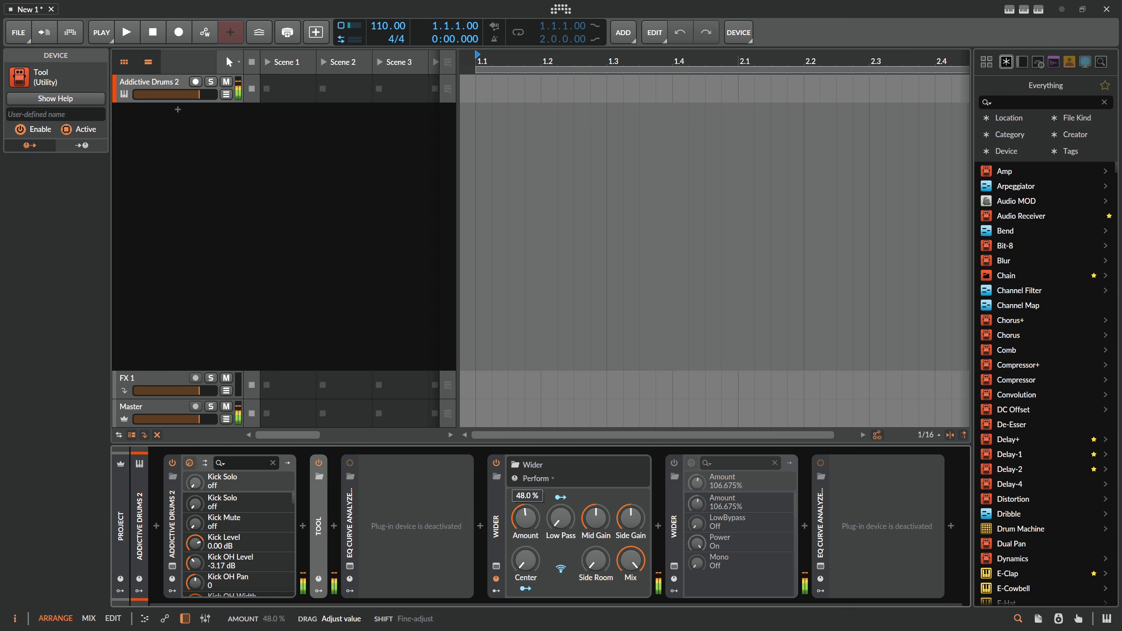
pyautogui.moveTo(525, 519); pyautogui.dragTo(525, 509)
pyautogui.moveTo(525, 518); pyautogui.dragTo(525, 528)
# Step: Swap the Wider preset for the Polyverse Wider plug-in with the Master muted, unmute it, and set the plug-in's amount to 200%
pyautogui.click(226, 407)
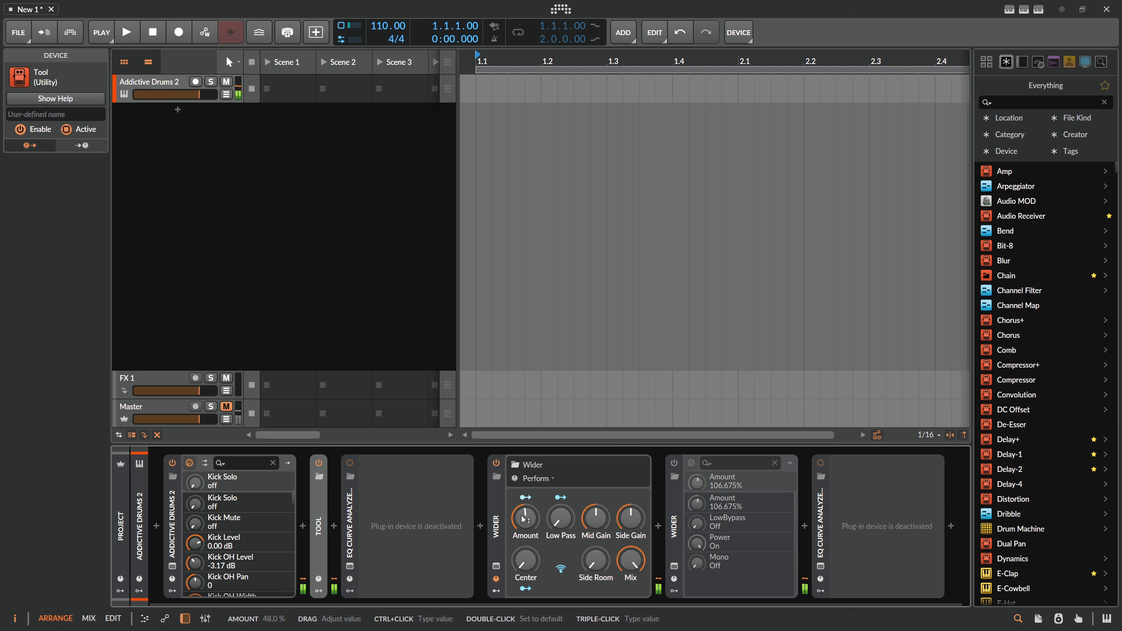
pyautogui.click(497, 462)
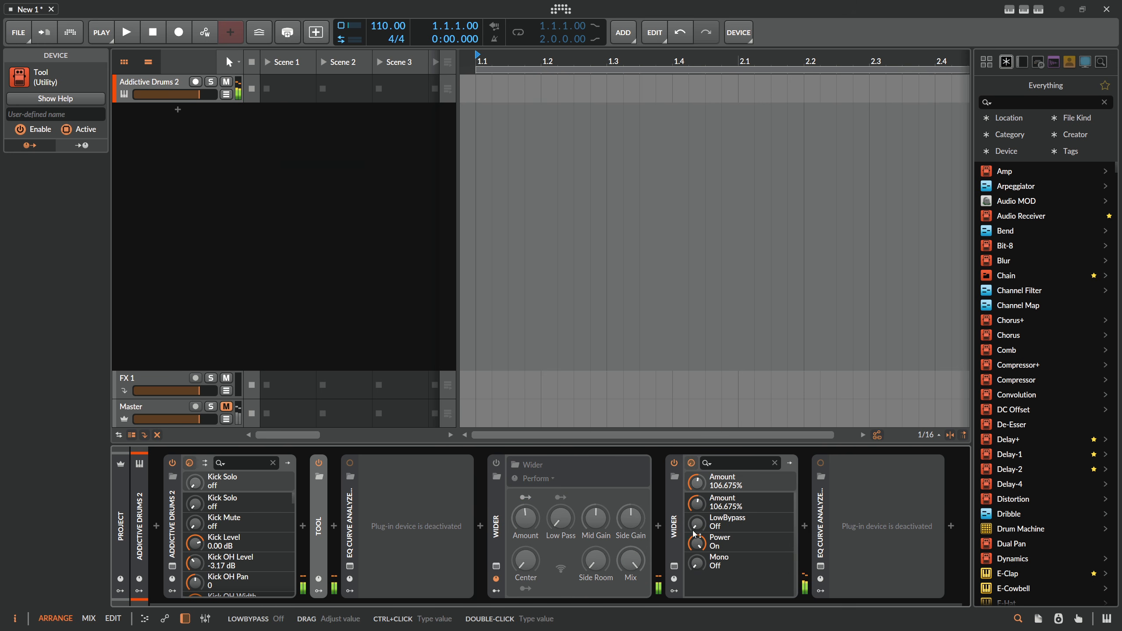
pyautogui.click(674, 566)
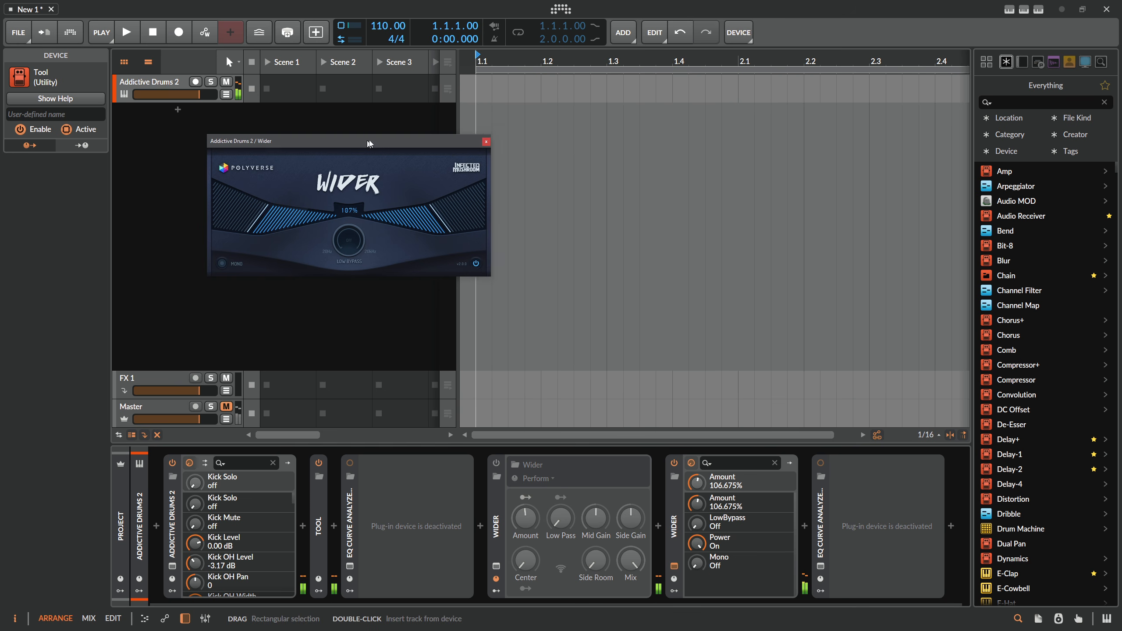
pyautogui.click(227, 407)
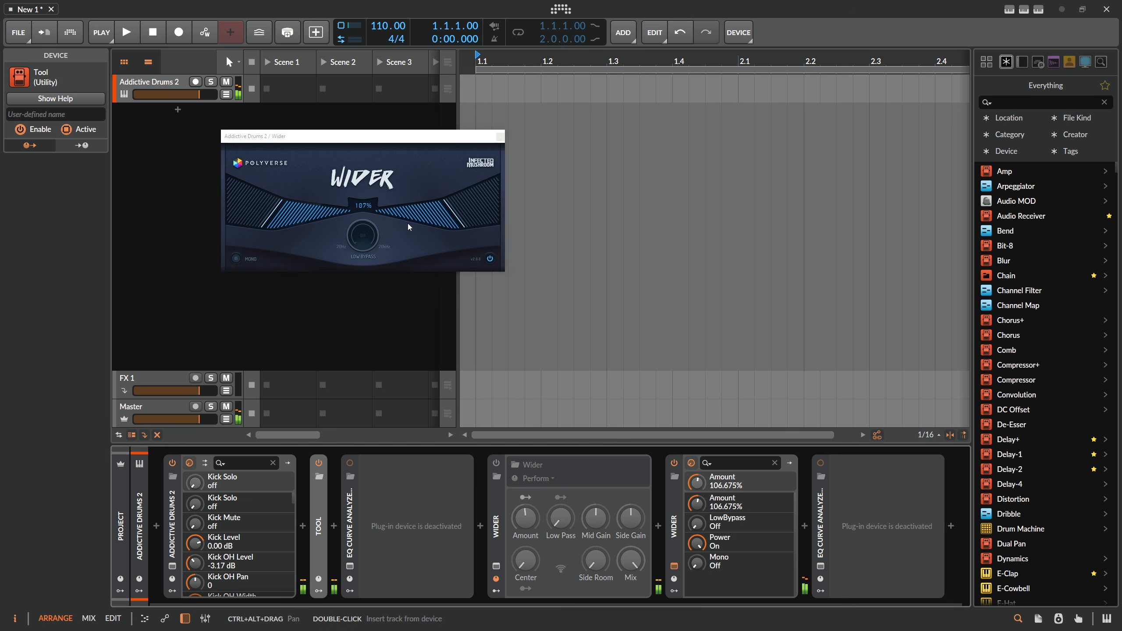
pyautogui.moveTo(417, 230); pyautogui.dragTo(427, 99)
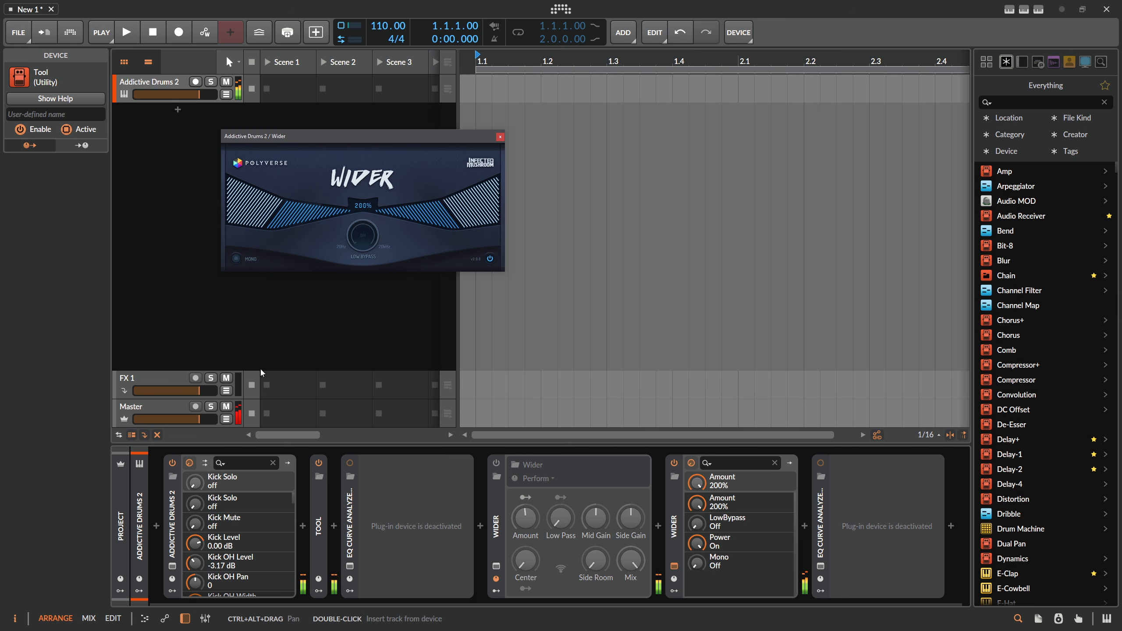
# Step: With the Master muted, swap the Polyverse plug-in for the Wider preset, unmute, and set Amount to about 75% and Low Pass to 49%
pyautogui.click(227, 407)
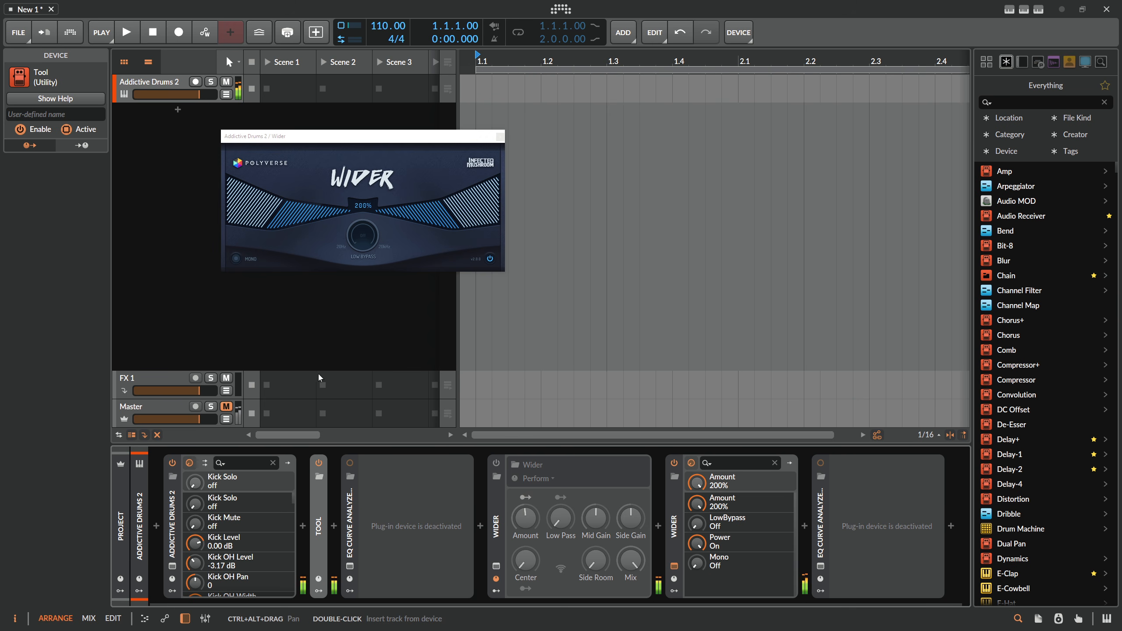
pyautogui.click(674, 463)
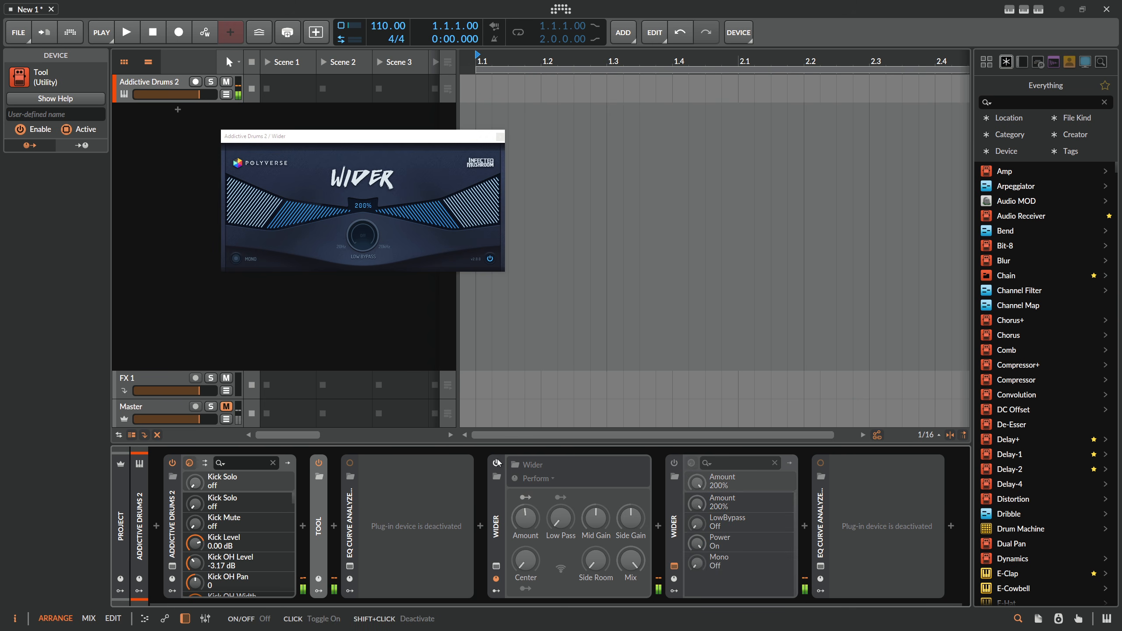
pyautogui.click(496, 463)
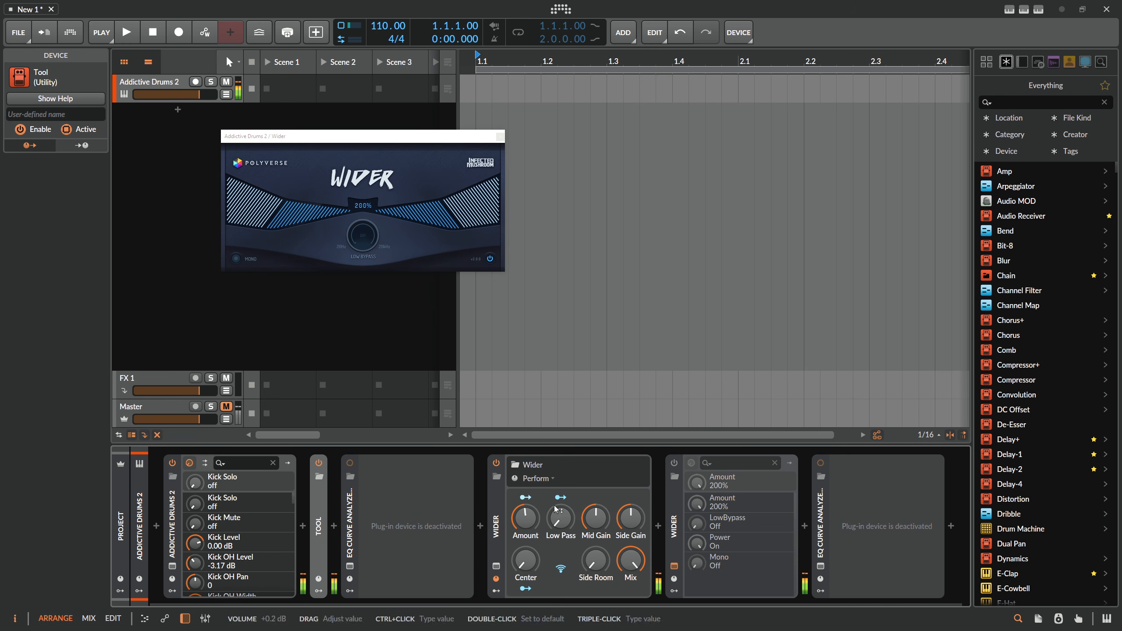
pyautogui.hotkey('ctrl', 'z')
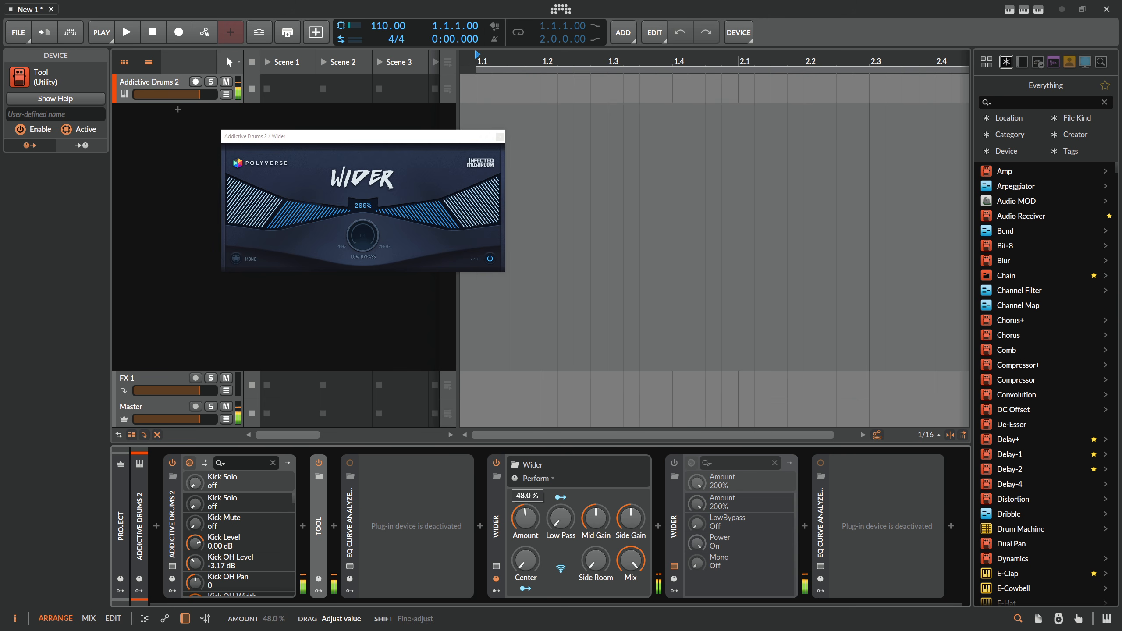
pyautogui.moveTo(525, 518); pyautogui.dragTo(561, 500)
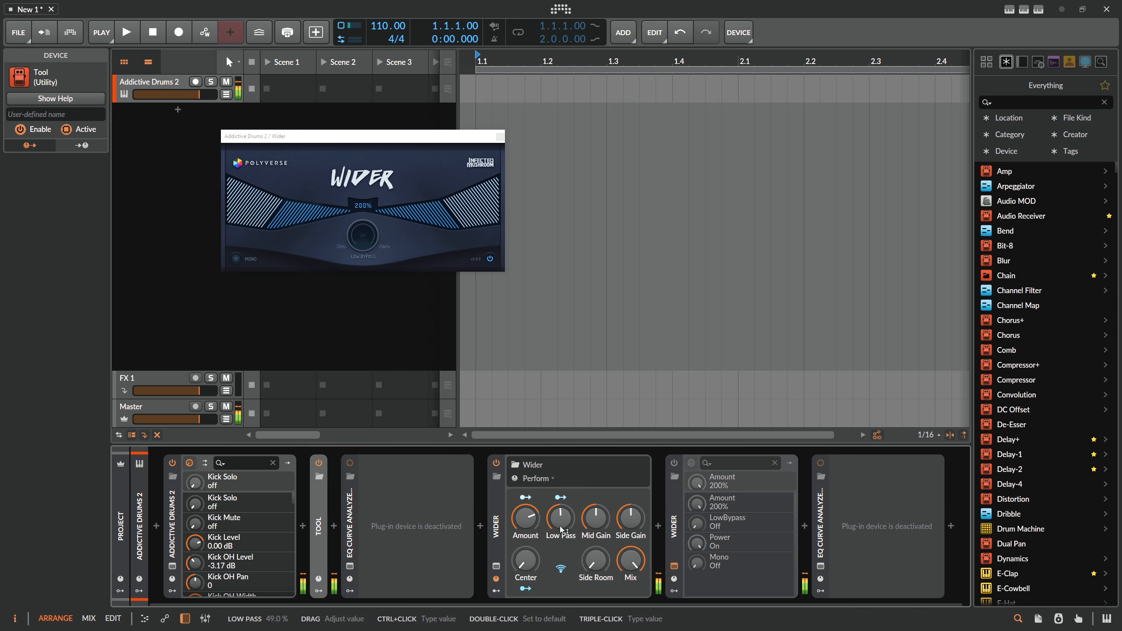
# Step: Set the Polyverse Wider plug-in's LowBypass to 454 Hz and audition it in place of the Wider preset before switching back
pyautogui.click(363, 219)
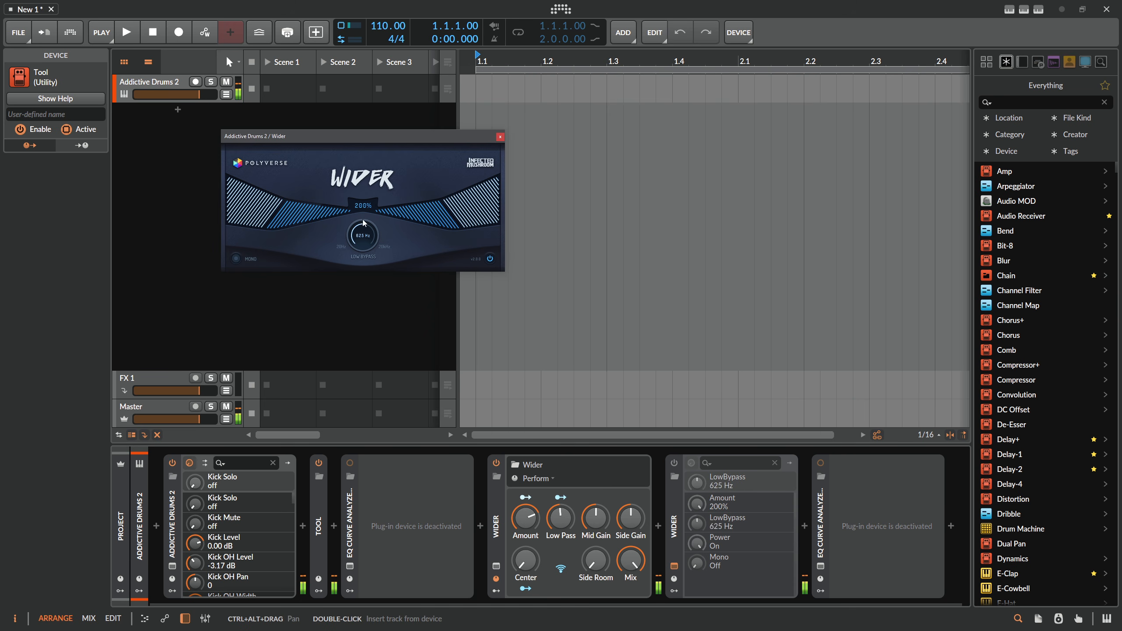
pyautogui.click(498, 461)
pyautogui.click(675, 462)
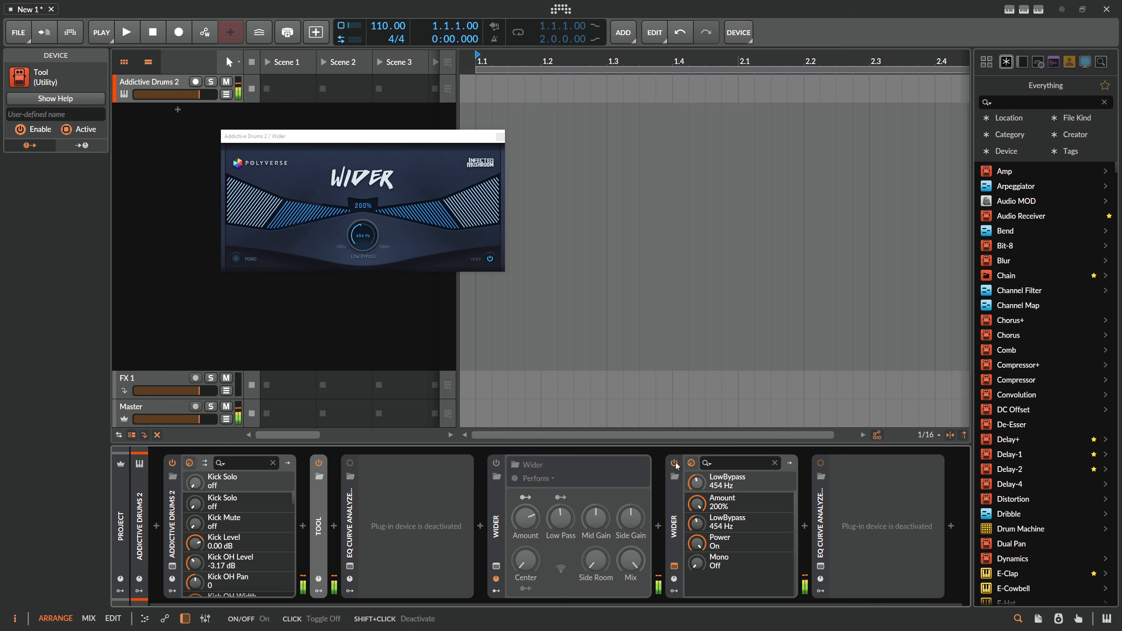
pyautogui.click(675, 462)
pyautogui.click(496, 463)
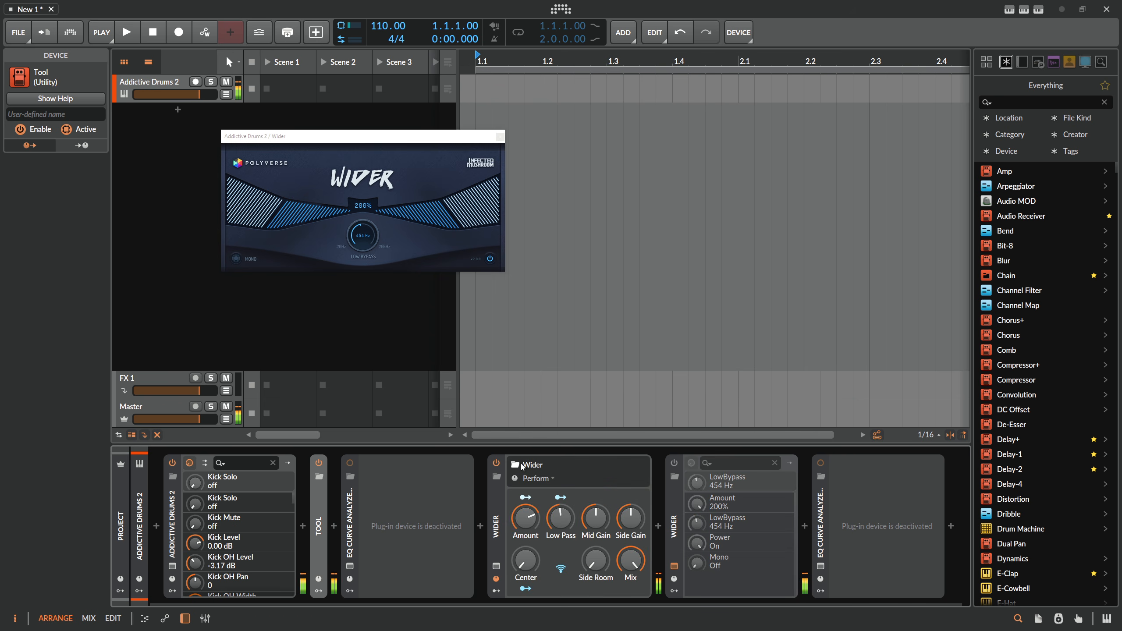
# Step: Raise the Wider preset's Amount to maximum and compare it with the plug-in by enabling one at a time, ending on the preset
pyautogui.moveTo(526, 519); pyautogui.dragTo(525, 508)
pyautogui.click(675, 463)
pyautogui.click(496, 465)
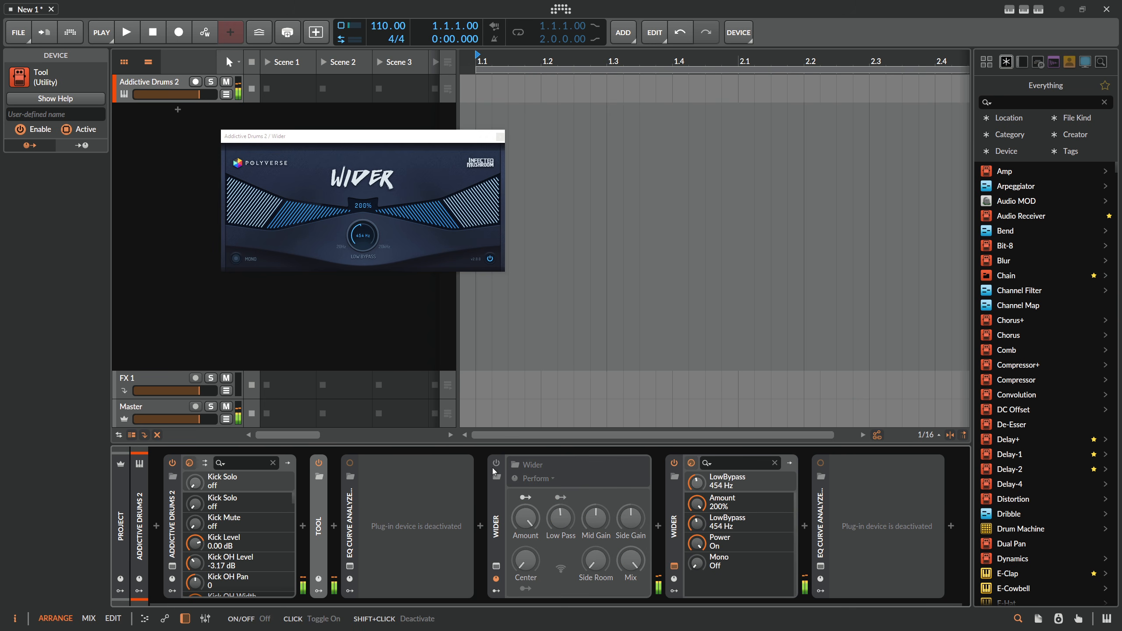
pyautogui.click(496, 463)
pyautogui.click(674, 463)
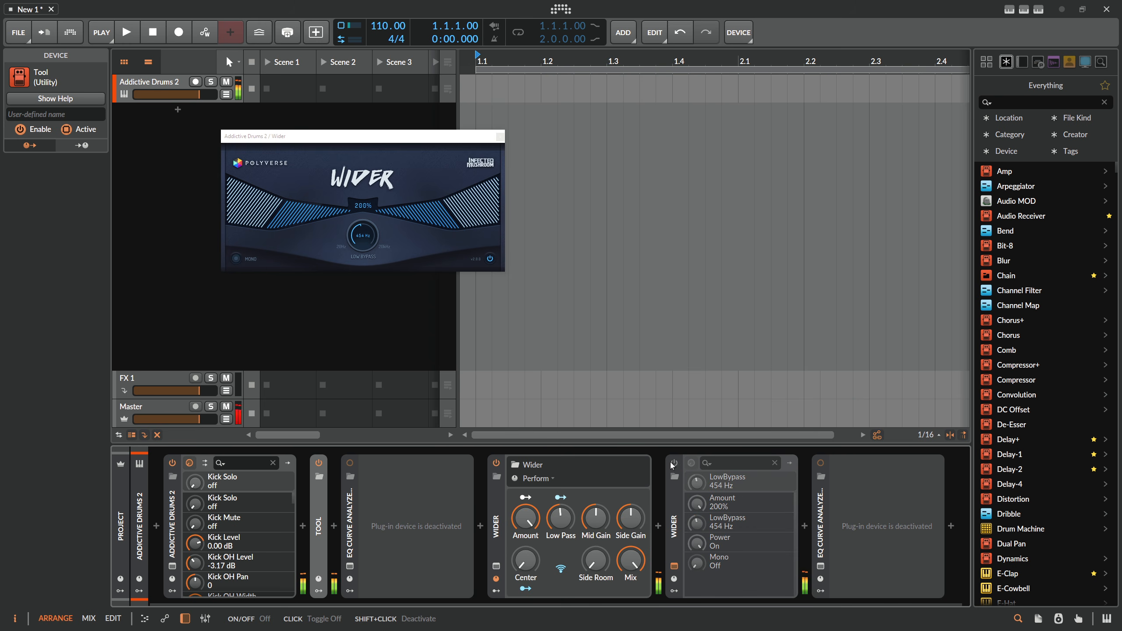
# Step: Bring the Wider preset's Amount down to about two-thirds and mute the Master
pyautogui.hotkey('ctrl', 'z')
pyautogui.hotkey('ctrl', 'z')
pyautogui.hotkey('ctrl', 'z')
pyautogui.hotkey('ctrl', 'z')
pyautogui.hotkey('ctrl', 'z')
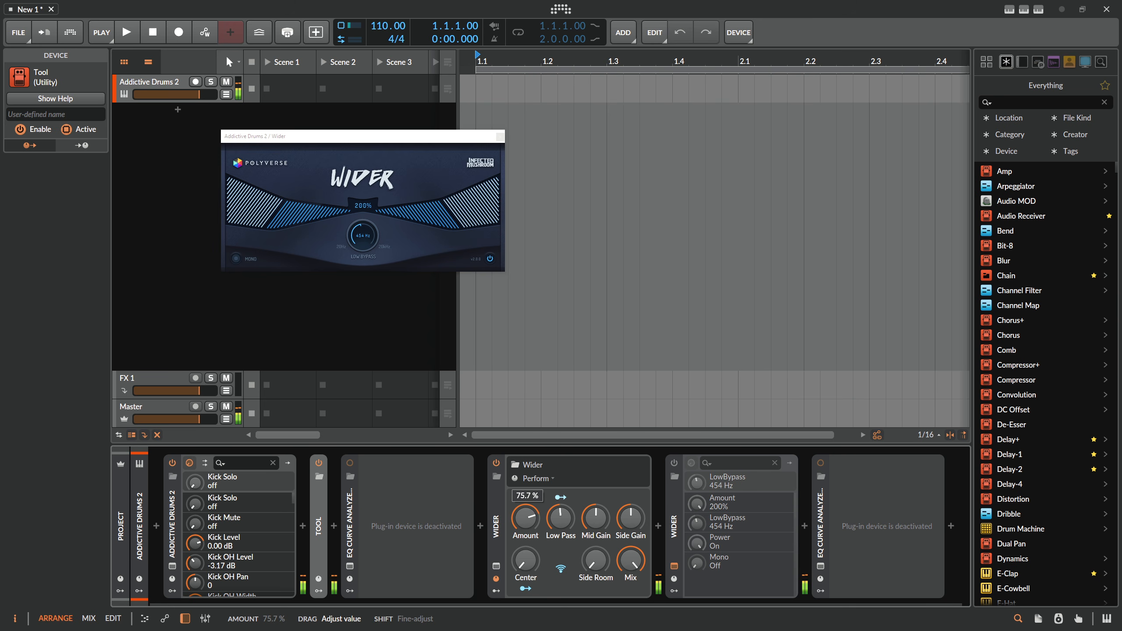
pyautogui.moveTo(526, 518)
pyautogui.mouseDown()
pyautogui.moveTo(525, 496)
pyautogui.moveTo(525, 524)
pyautogui.mouseUp()
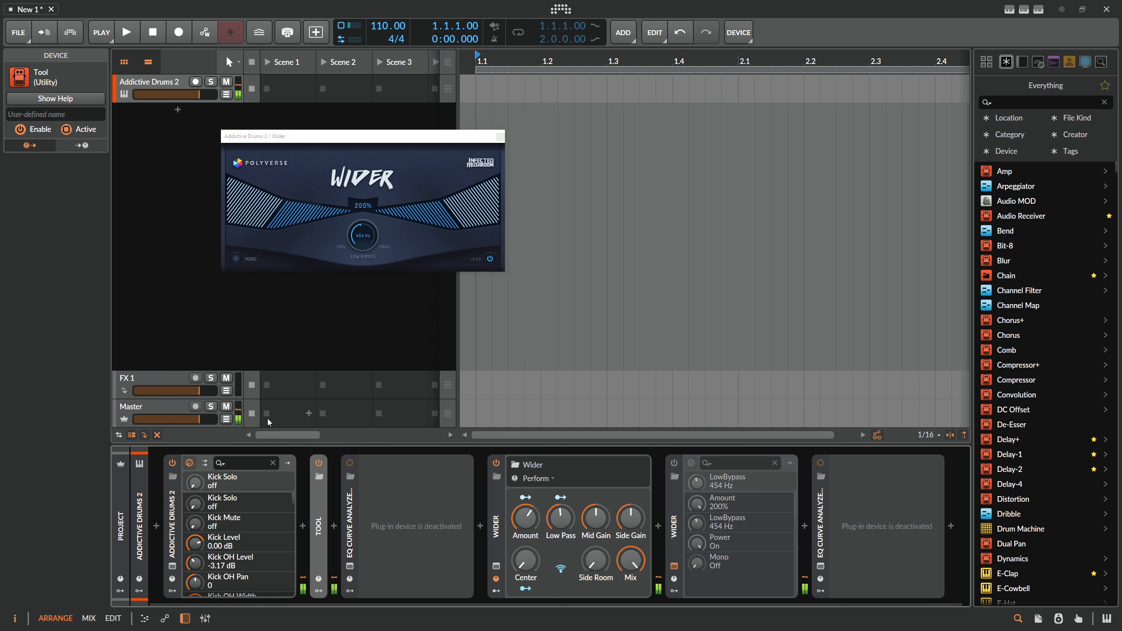
pyautogui.click(226, 406)
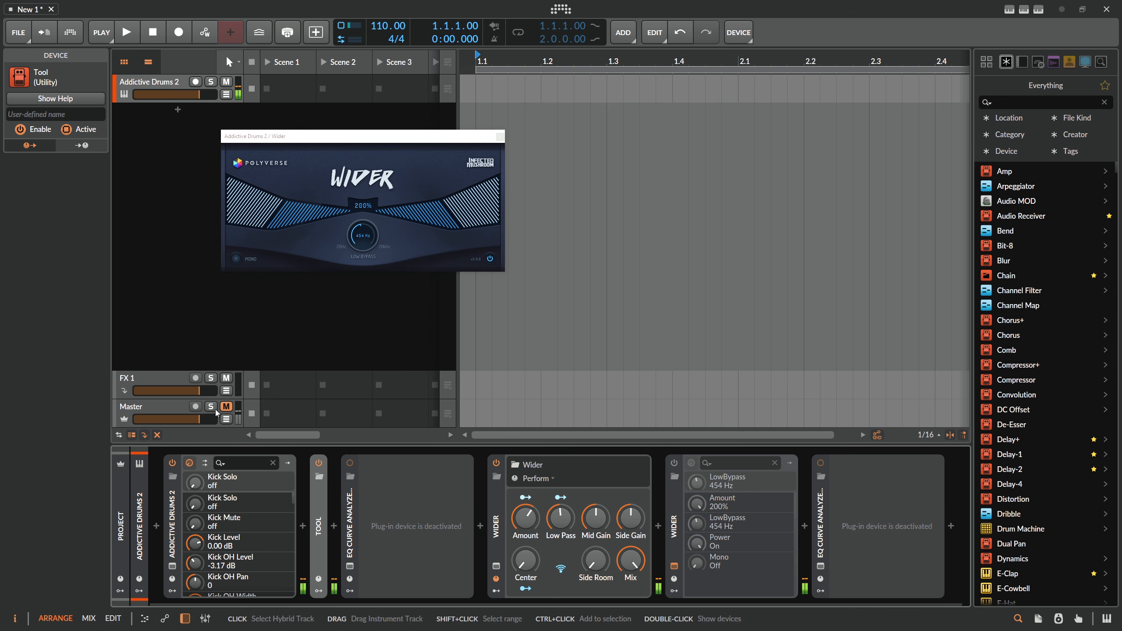
# Step: With the Master unmuted, set the Wider preset's Amount to 99.7% and its Side Room to 84%
pyautogui.moveTo(525, 519); pyautogui.dragTo(525, 482)
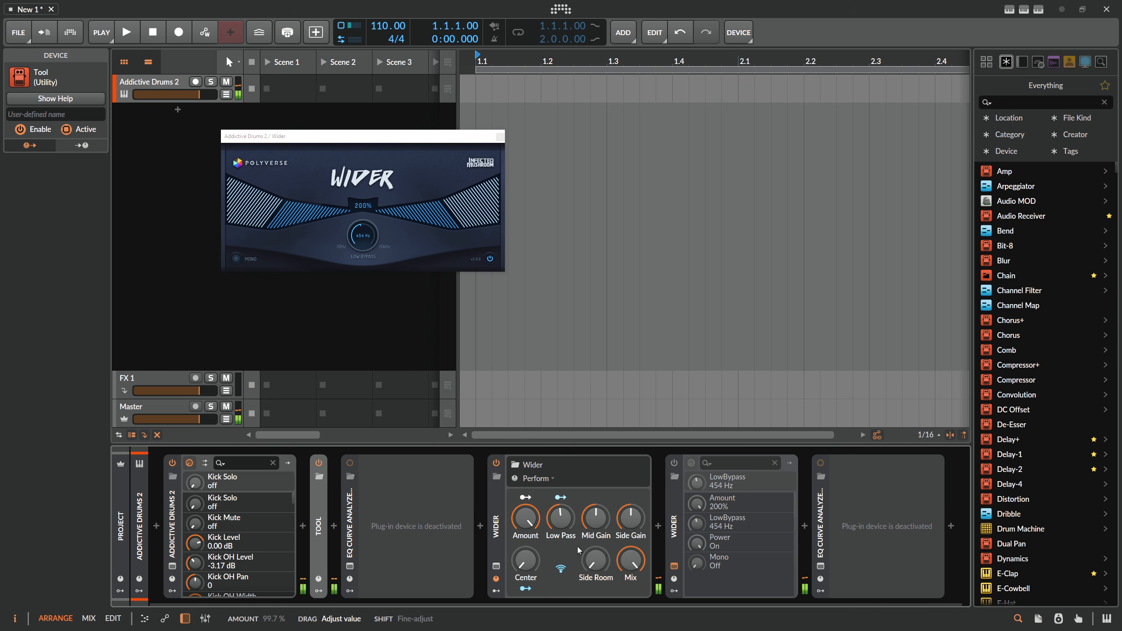
pyautogui.moveTo(595, 560); pyautogui.dragTo(595, 467)
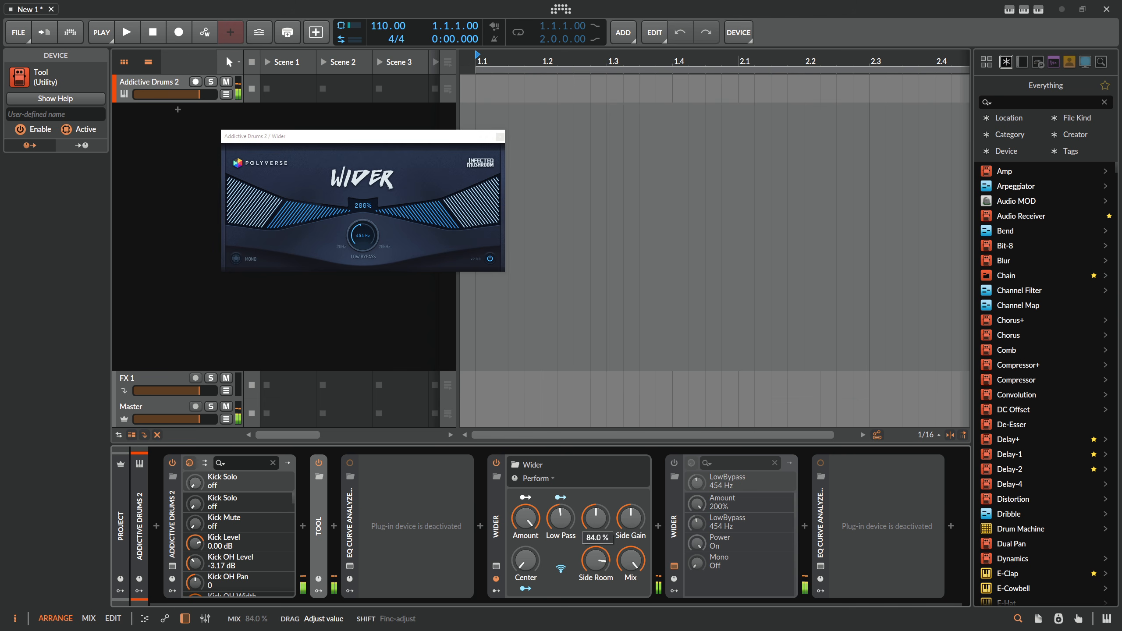
pyautogui.moveTo(525, 518)
pyautogui.mouseDown()
pyautogui.moveTo(525, 567)
pyautogui.moveTo(525, 519)
pyautogui.mouseUp()
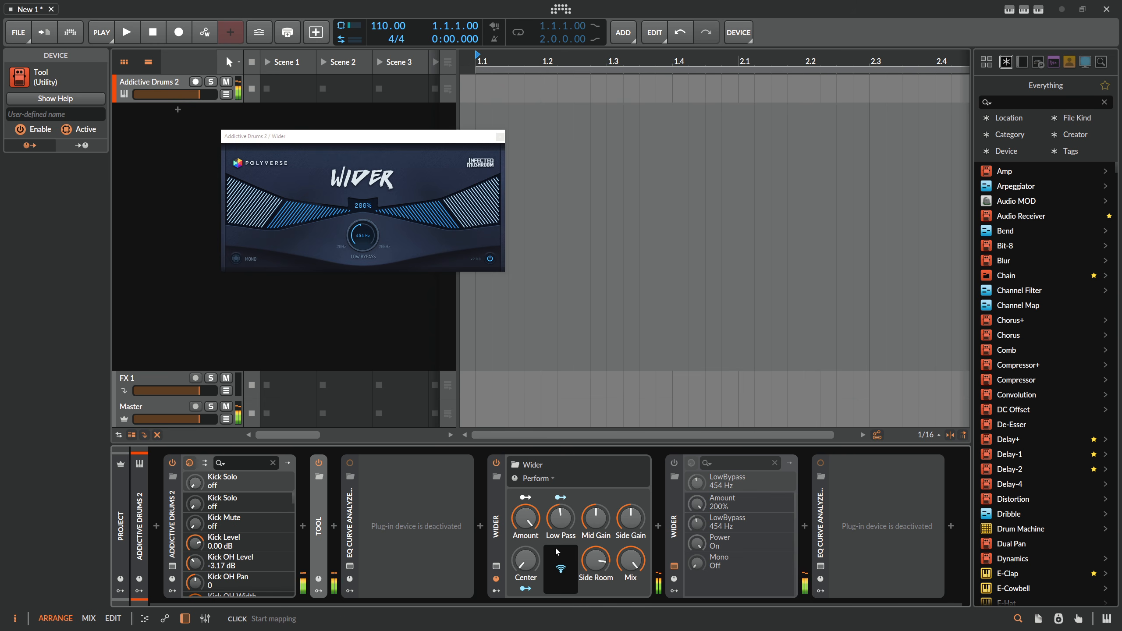
# Step: Try the Wider preset's Mid Gain and return it to 0.0 dB, turn Side Room down to zero, and mute the Master
pyautogui.moveTo(601, 517); pyautogui.dragTo(601, 575)
pyautogui.moveTo(526, 519); pyautogui.dragTo(525, 535)
pyautogui.moveTo(596, 518)
pyautogui.mouseDown()
pyautogui.moveTo(597, 486)
pyautogui.moveTo(596, 518)
pyautogui.mouseUp()
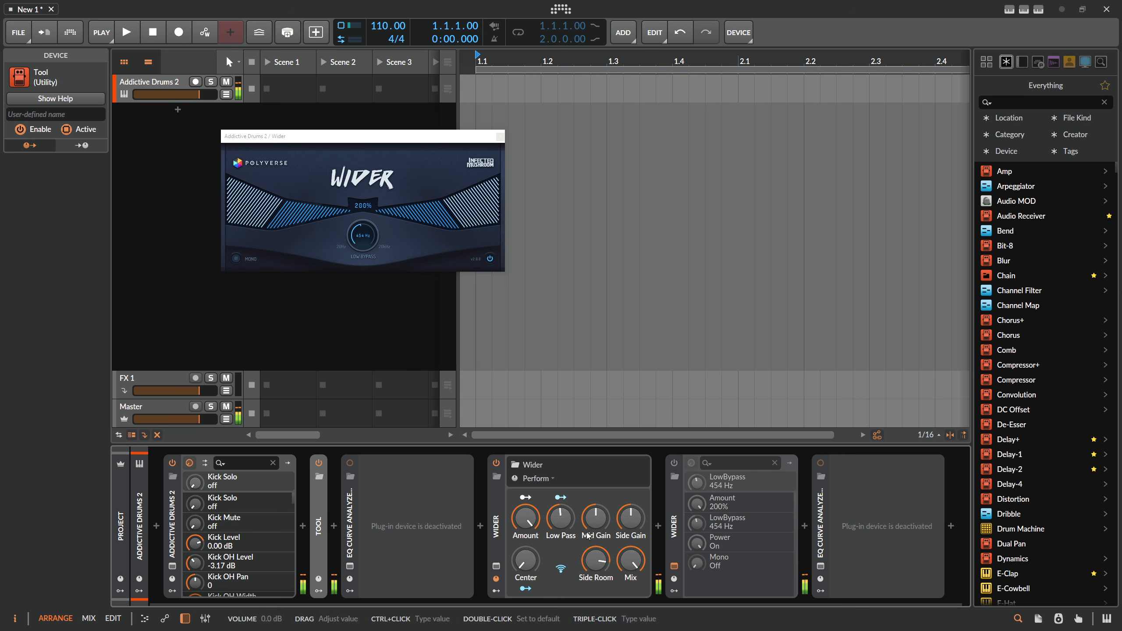
pyautogui.moveTo(597, 564); pyautogui.dragTo(597, 613)
pyautogui.click(226, 407)
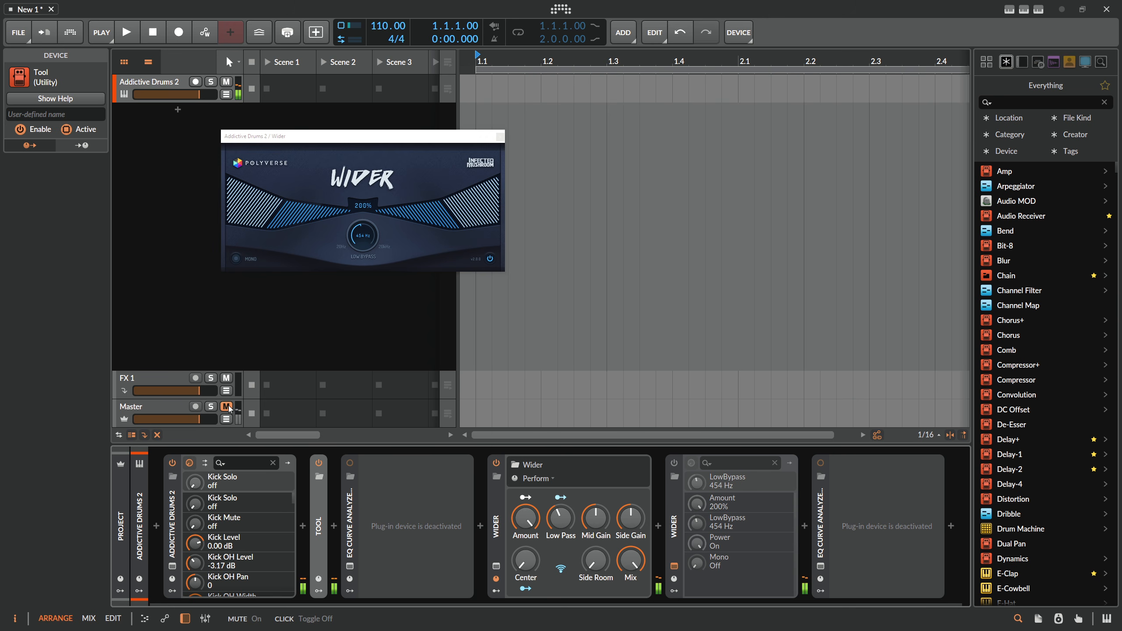
# Step: With the Master unmuted, raise the Wider preset's Center to just below halfway and set Amount to 73.7%, muting the Master at the end
pyautogui.hotkey('ctrl', 'z')
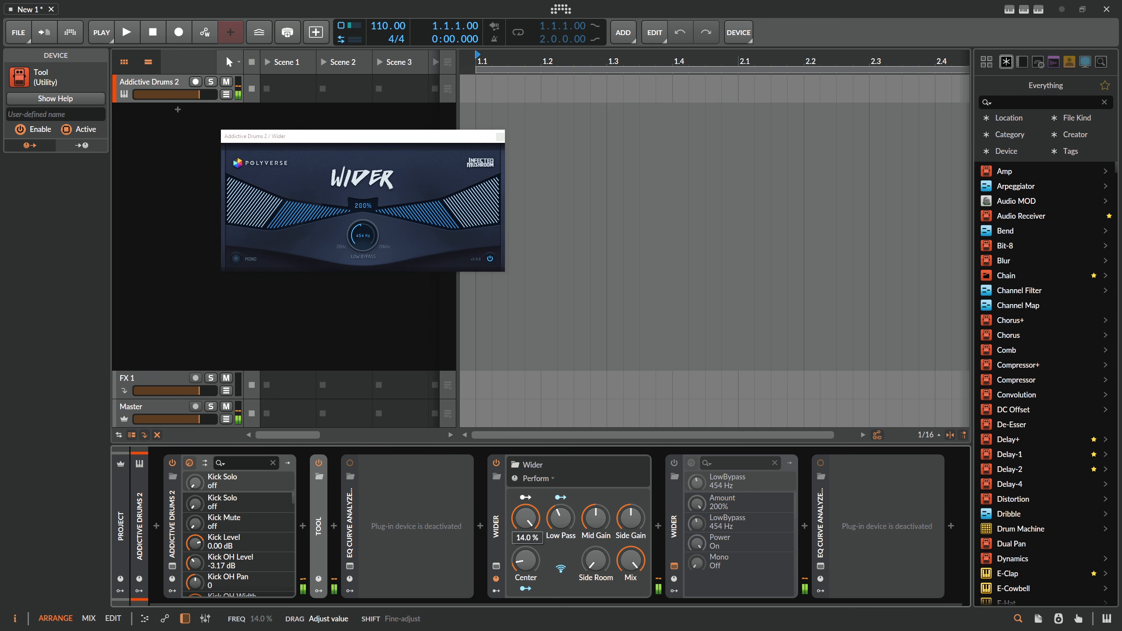
pyautogui.moveTo(526, 560); pyautogui.dragTo(526, 556)
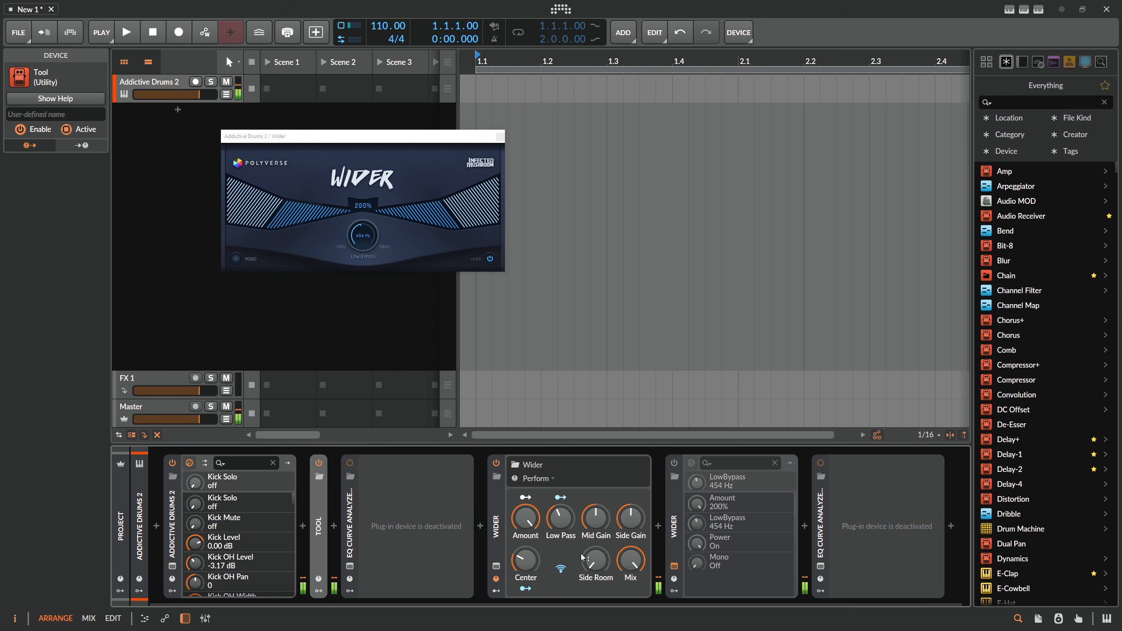
pyautogui.hotkey('ctrl', 'z')
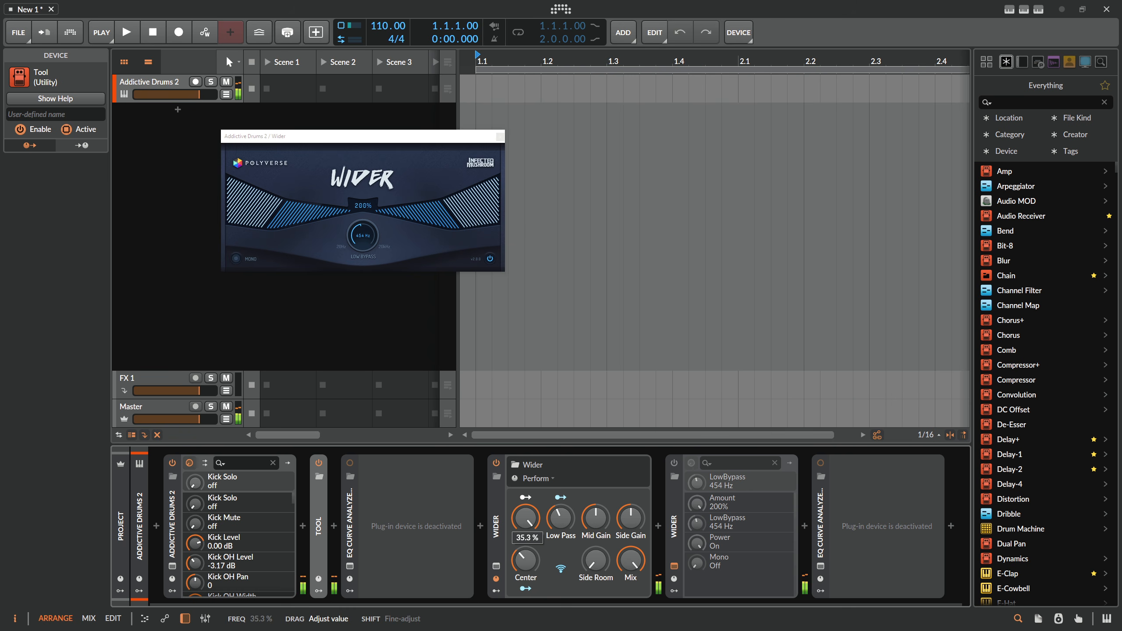
pyautogui.moveTo(526, 560)
pyautogui.mouseDown()
pyautogui.moveTo(525, 589)
pyautogui.moveTo(526, 568)
pyautogui.mouseUp()
pyautogui.moveTo(526, 518)
pyautogui.mouseDown()
pyautogui.moveTo(526, 579)
pyautogui.moveTo(525, 521)
pyautogui.mouseUp()
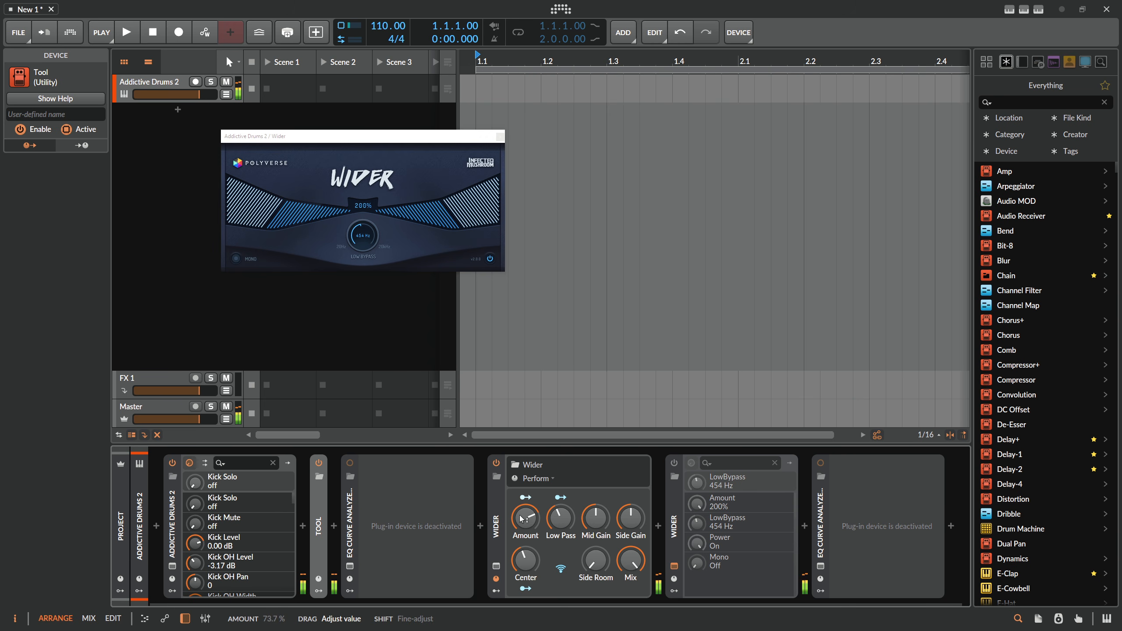
pyautogui.click(226, 407)
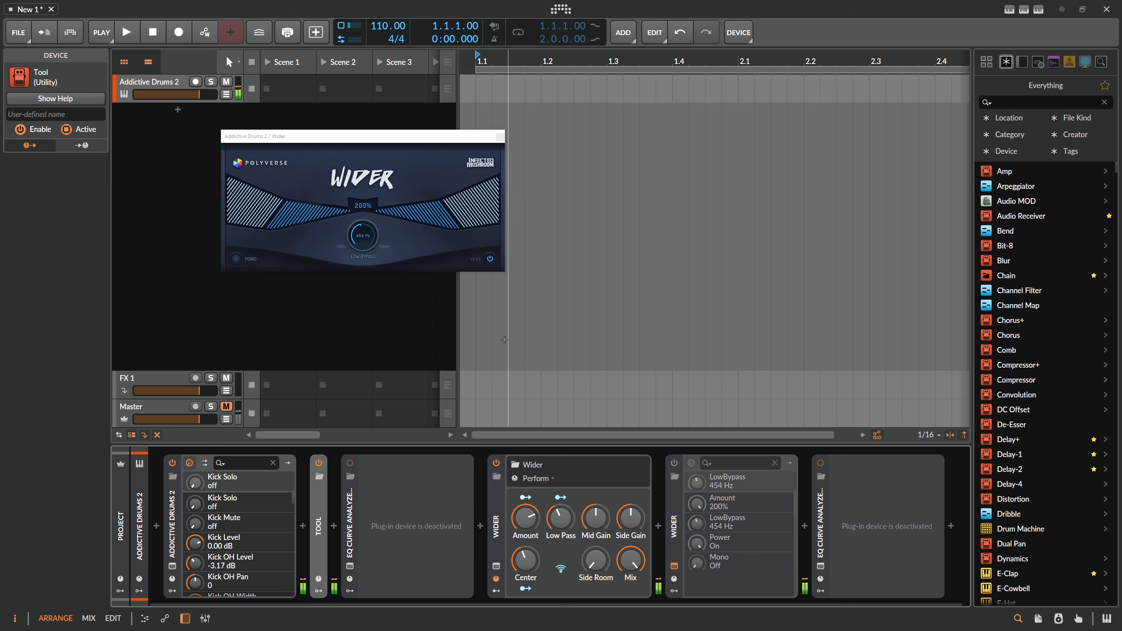
# Step: Set the Polyverse Wider plug-in's amount to 75%, turn its LowBypass off, and close the plug-in window
pyautogui.moveTo(480, 136); pyautogui.dragTo(440, 176)
pyautogui.moveTo(448, 245); pyautogui.dragTo(412, 377)
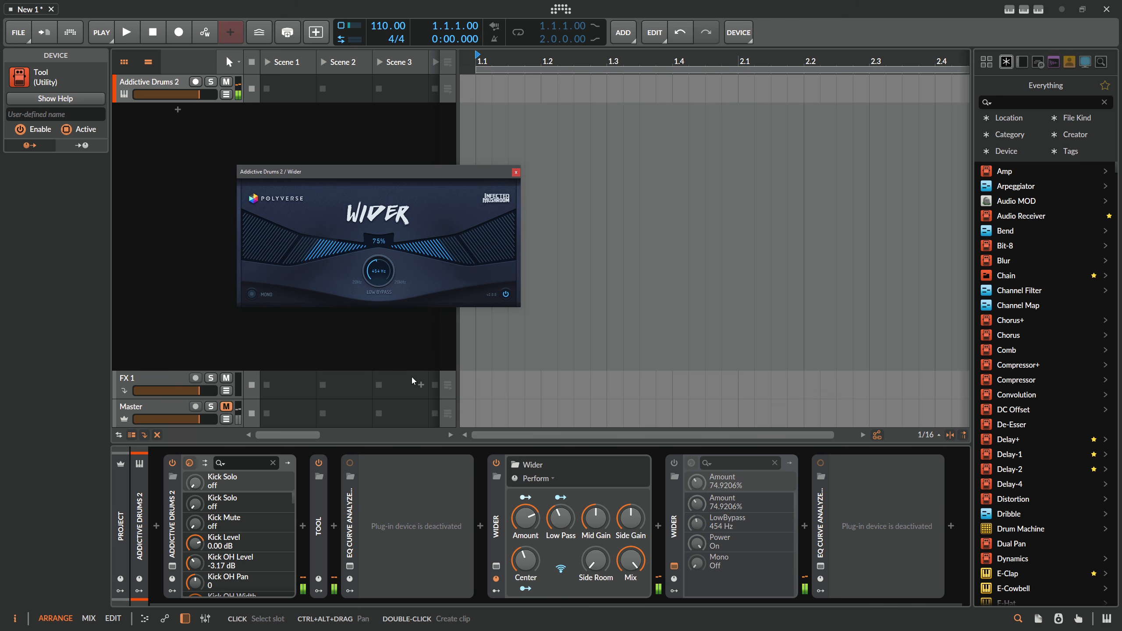
pyautogui.doubleClick(366, 280)
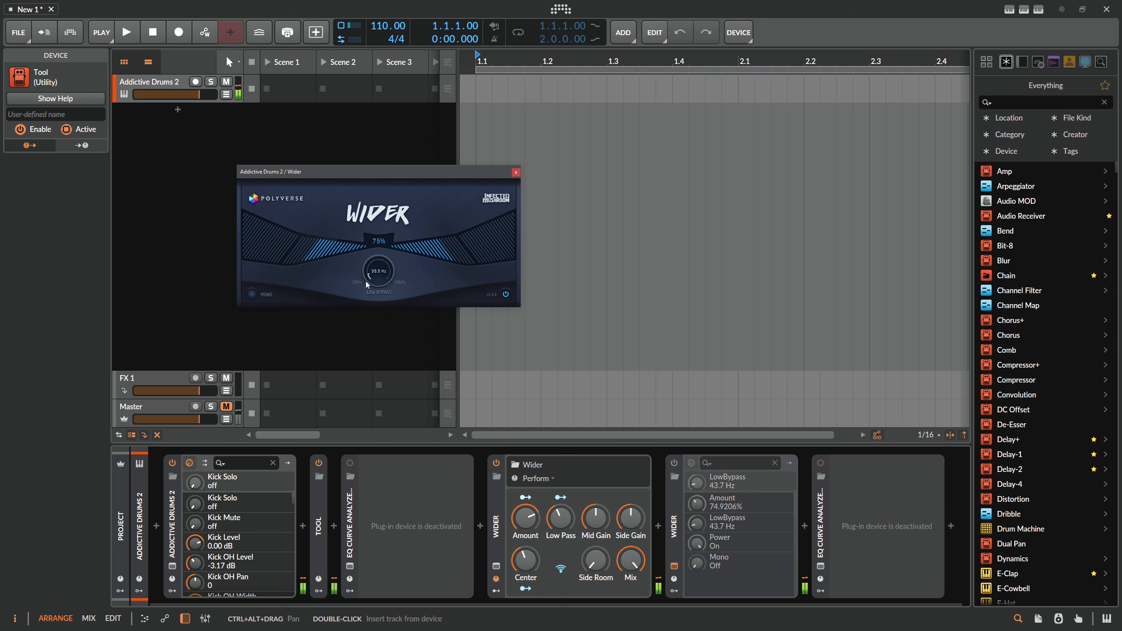
pyautogui.click(515, 173)
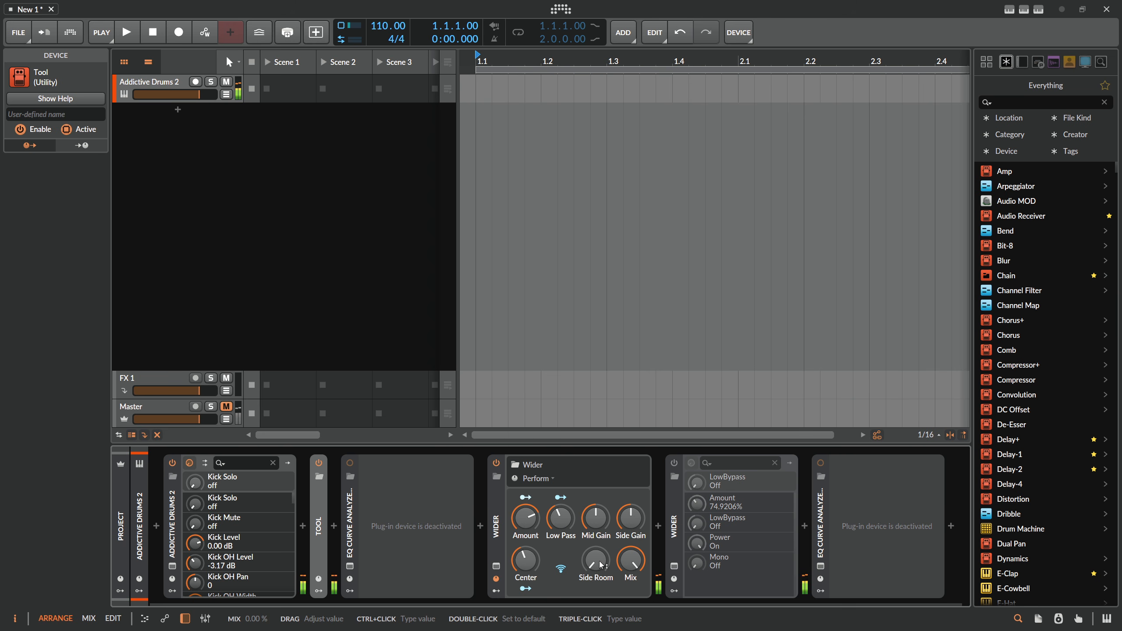
# Step: Open the Wider preset's FX Grid patch and examine its Audio In, High-pass filter, and Volume Scaling modules
pyautogui.click(496, 566)
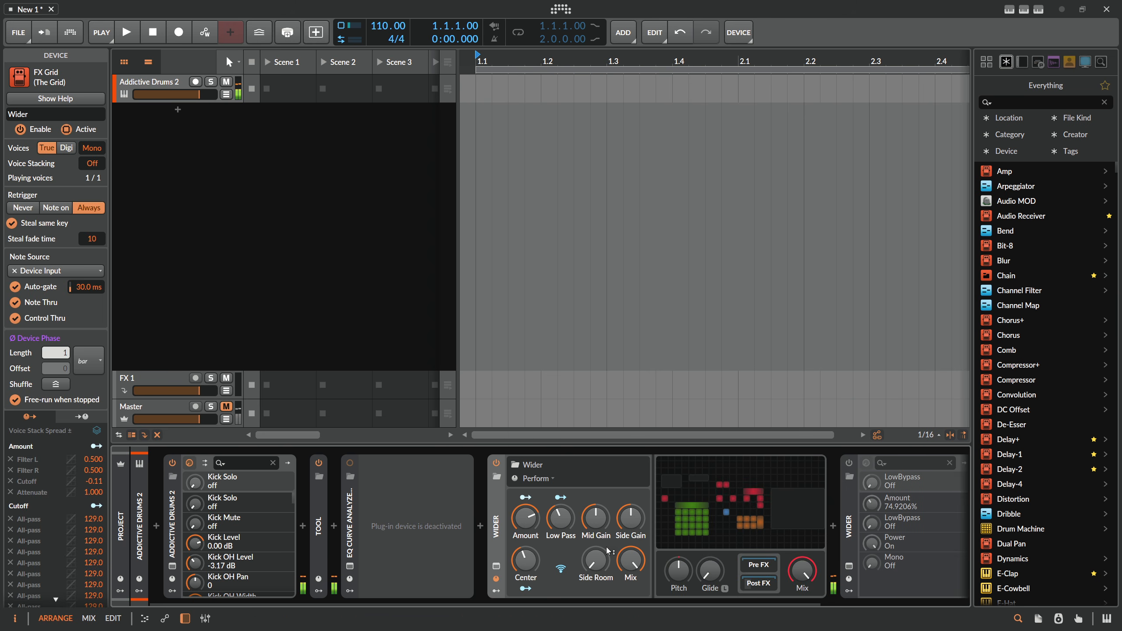
pyautogui.click(695, 511)
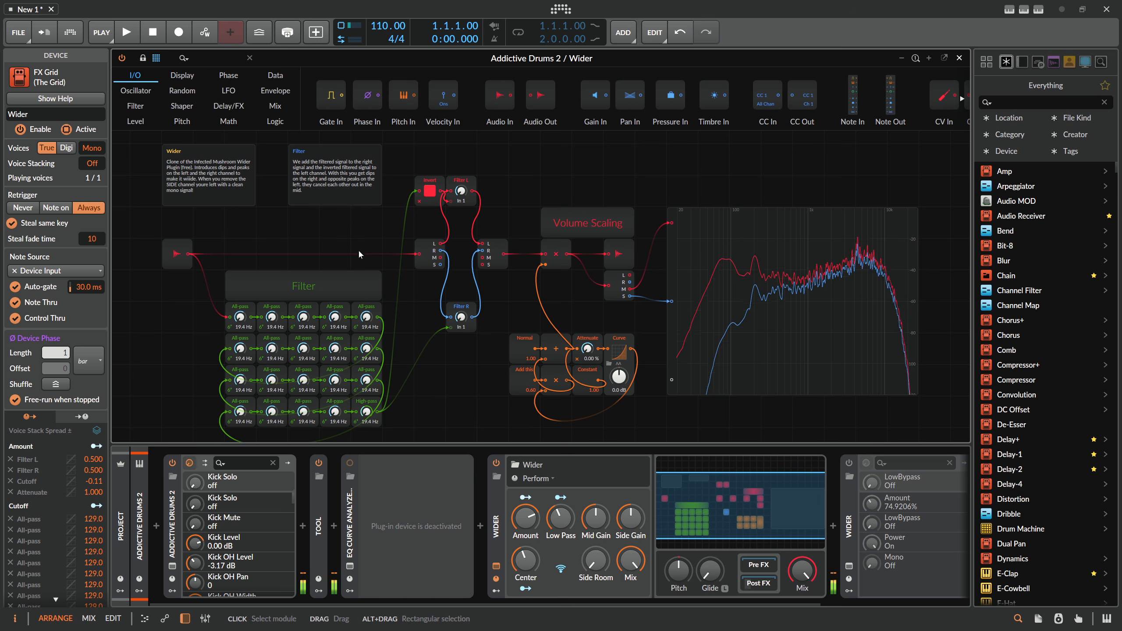
pyautogui.moveTo(357, 249); pyautogui.dragTo(380, 236)
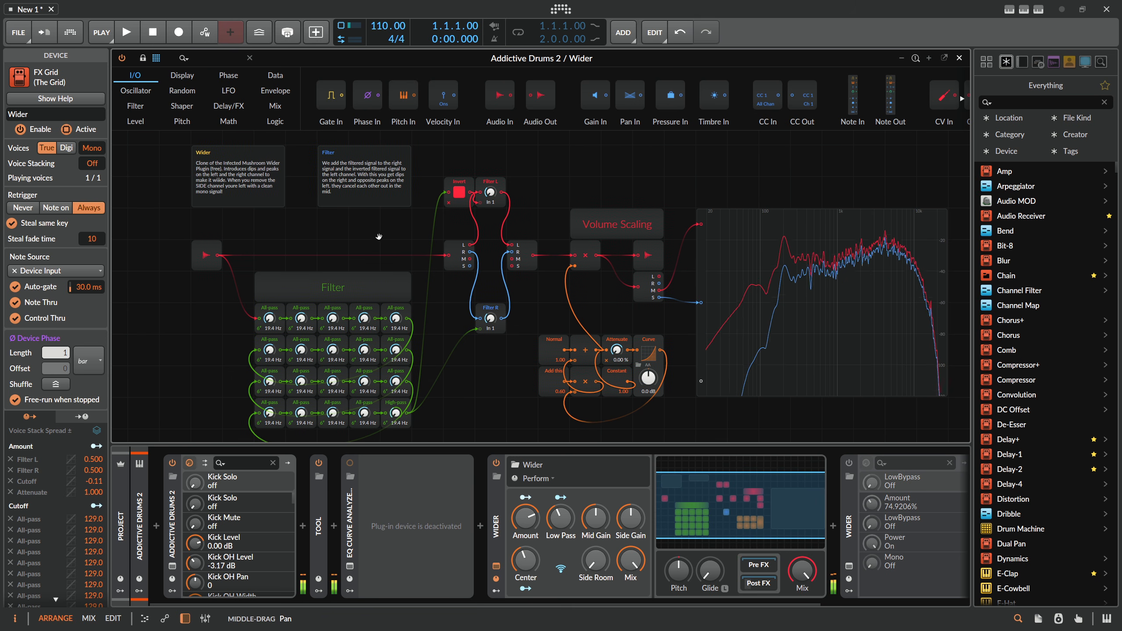
pyautogui.click(202, 255)
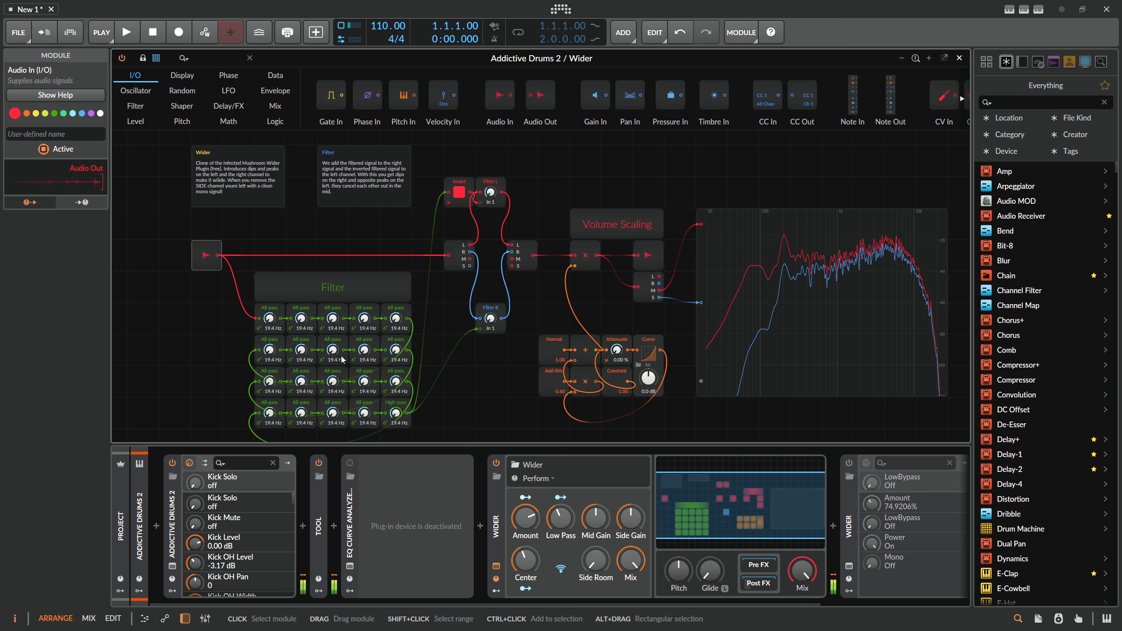
pyautogui.click(402, 406)
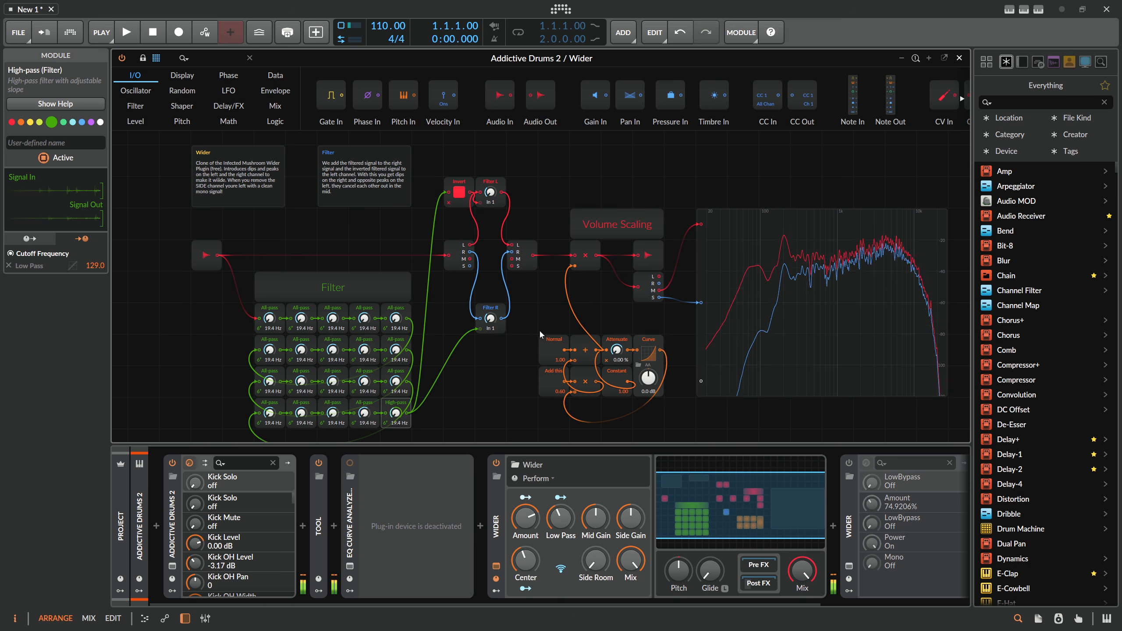
pyautogui.moveTo(536, 326); pyautogui.dragTo(658, 408)
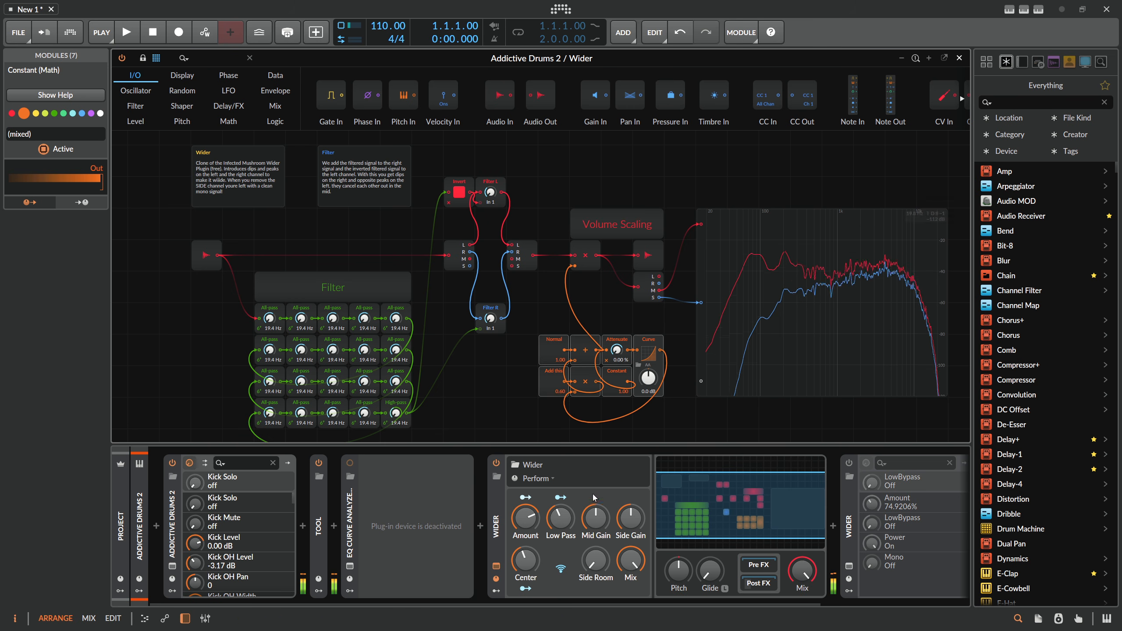
# Step: Raise the Wider preset's Low Pass past halfway, sweep Amount down to 0%, and bring it up to maximum while watching the spectrum
pyautogui.moveTo(561, 518); pyautogui.dragTo(560, 502)
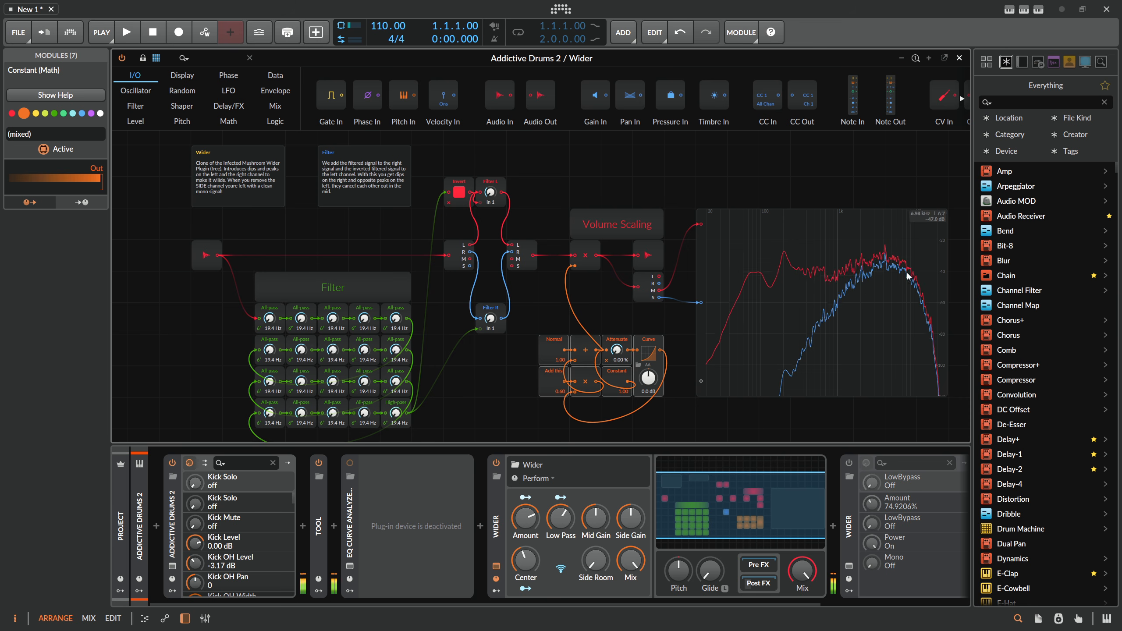
pyautogui.moveTo(525, 518); pyautogui.dragTo(525, 585)
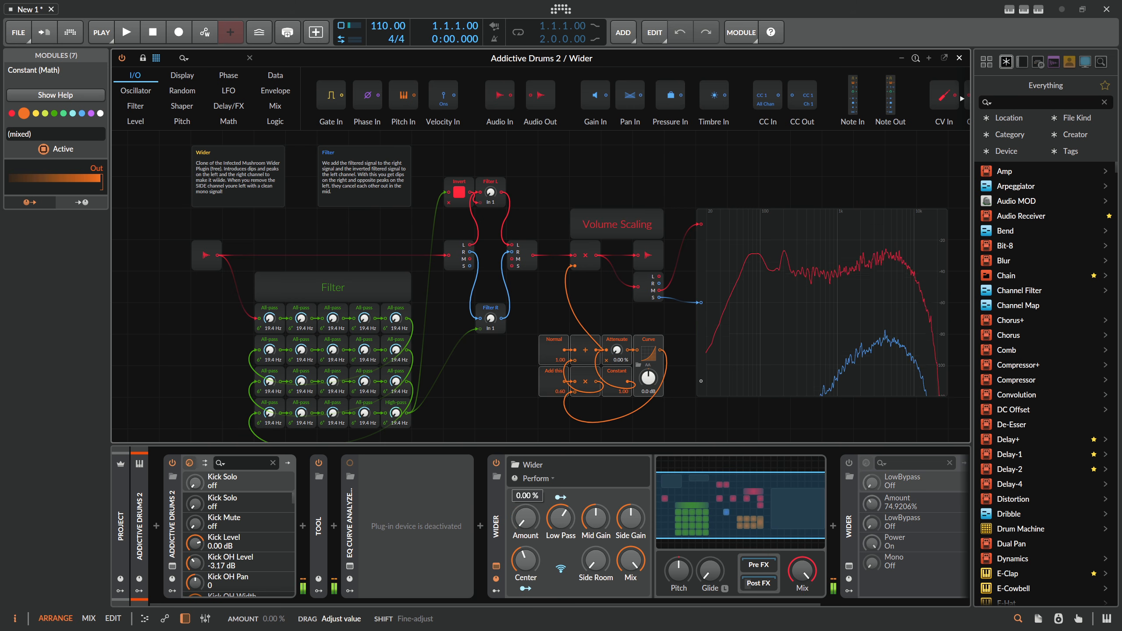
pyautogui.moveTo(521, 501); pyautogui.dragTo(521, 418)
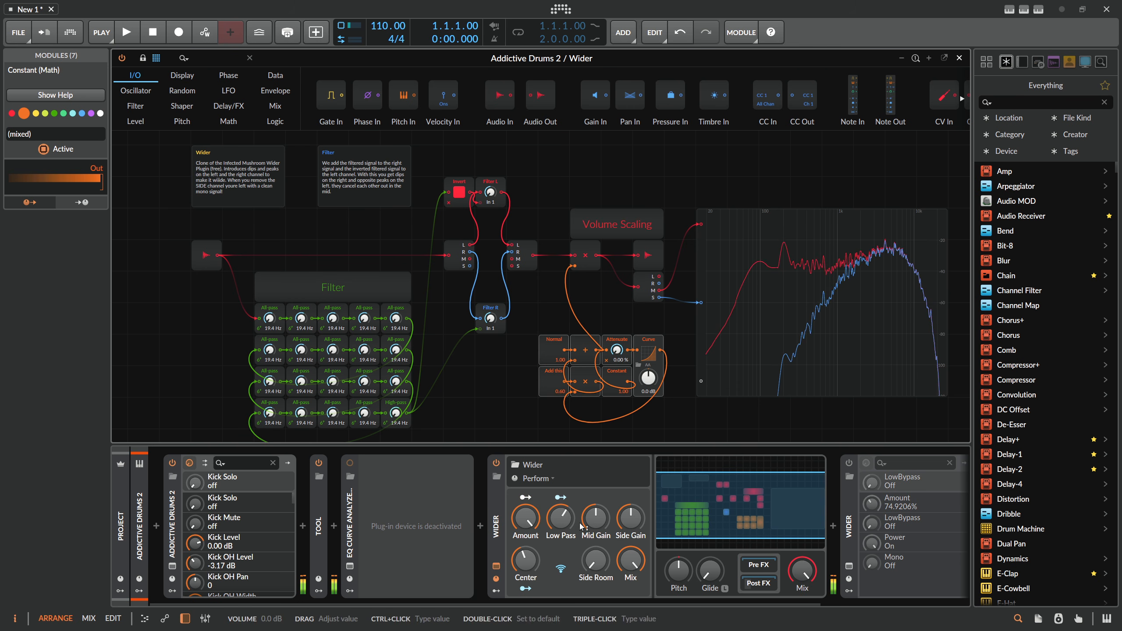
# Step: Nudge the Wider preset's Center, and twice remove and restore the two middle rows of All-pass modules in the Filter section
pyautogui.moveTo(525, 561); pyautogui.dragTo(534, 562)
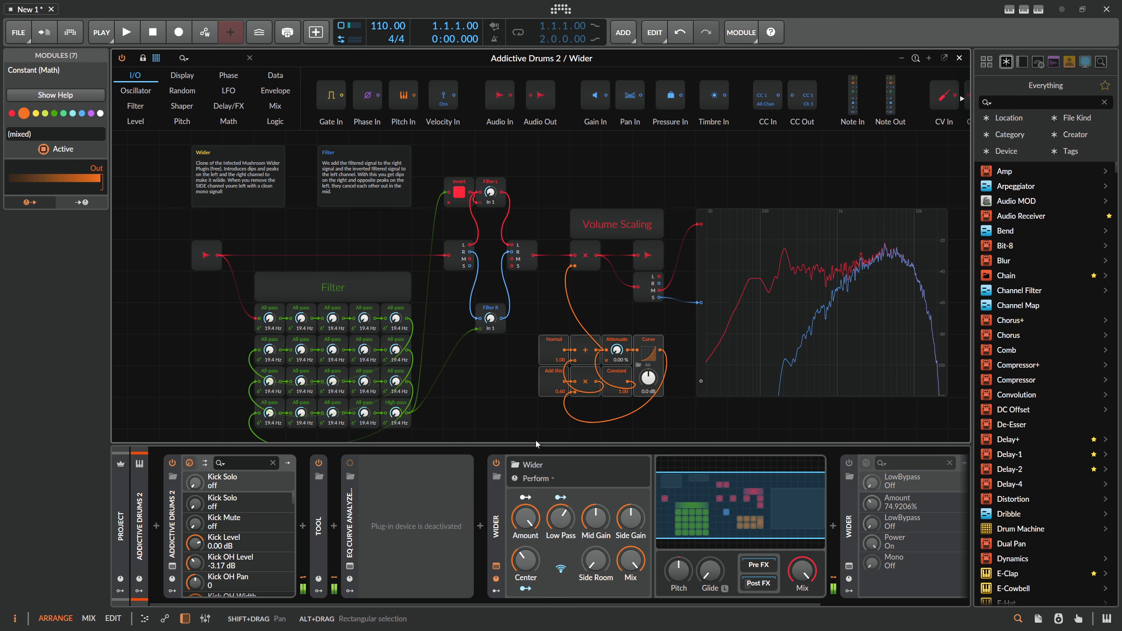
pyautogui.moveTo(233, 344); pyautogui.dragTo(428, 375)
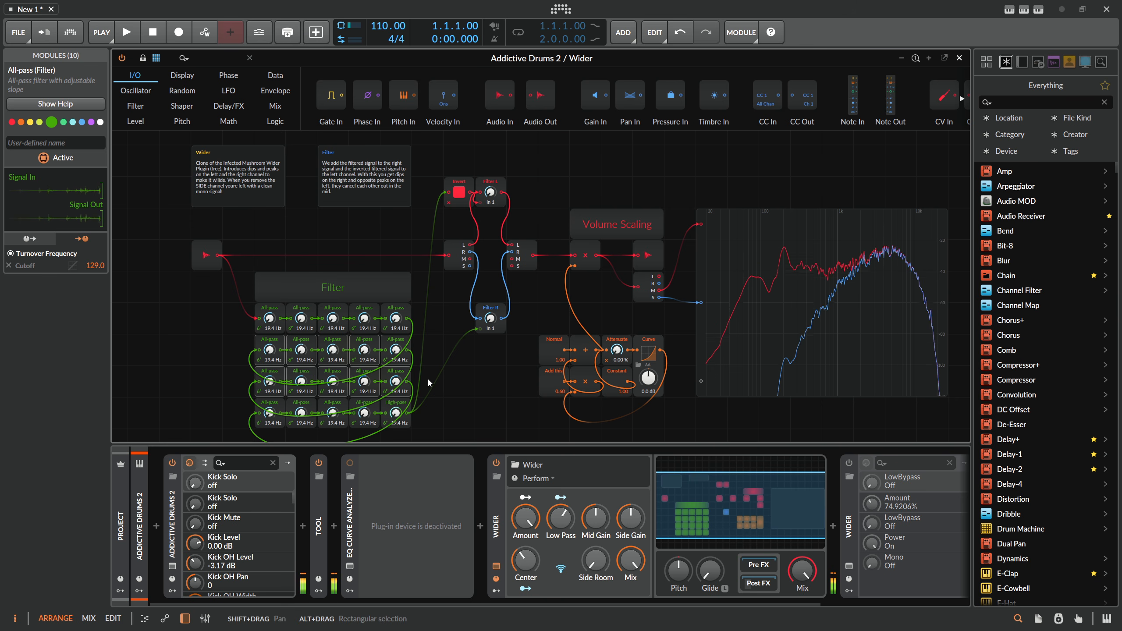
pyautogui.press('Delete')
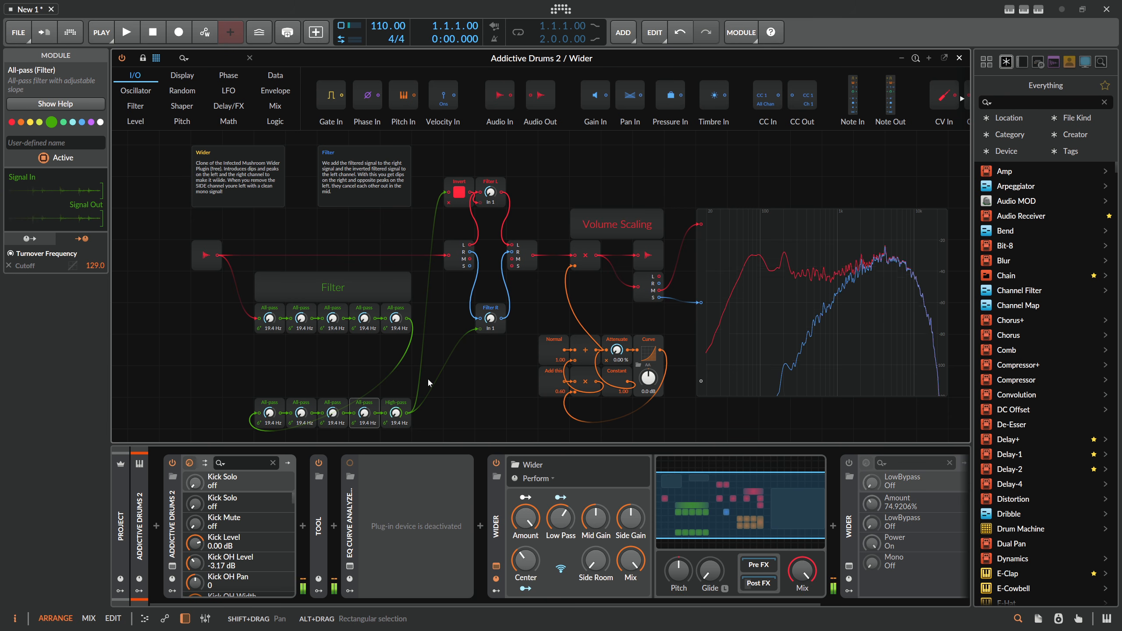
pyautogui.hotkey('ctrl', 'z')
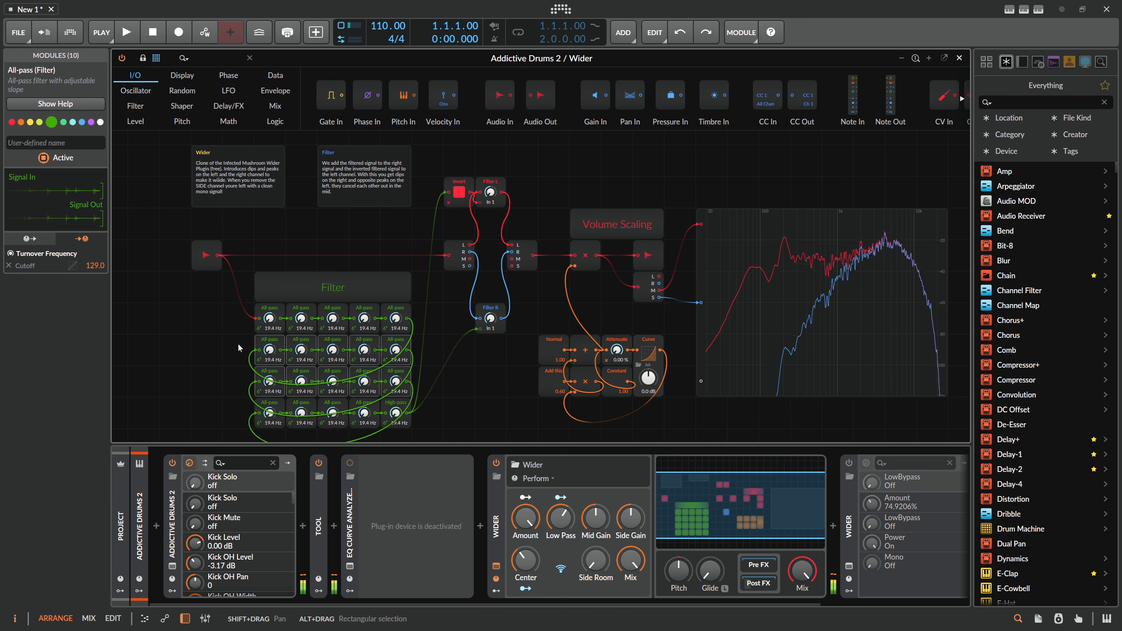
pyautogui.press('Delete')
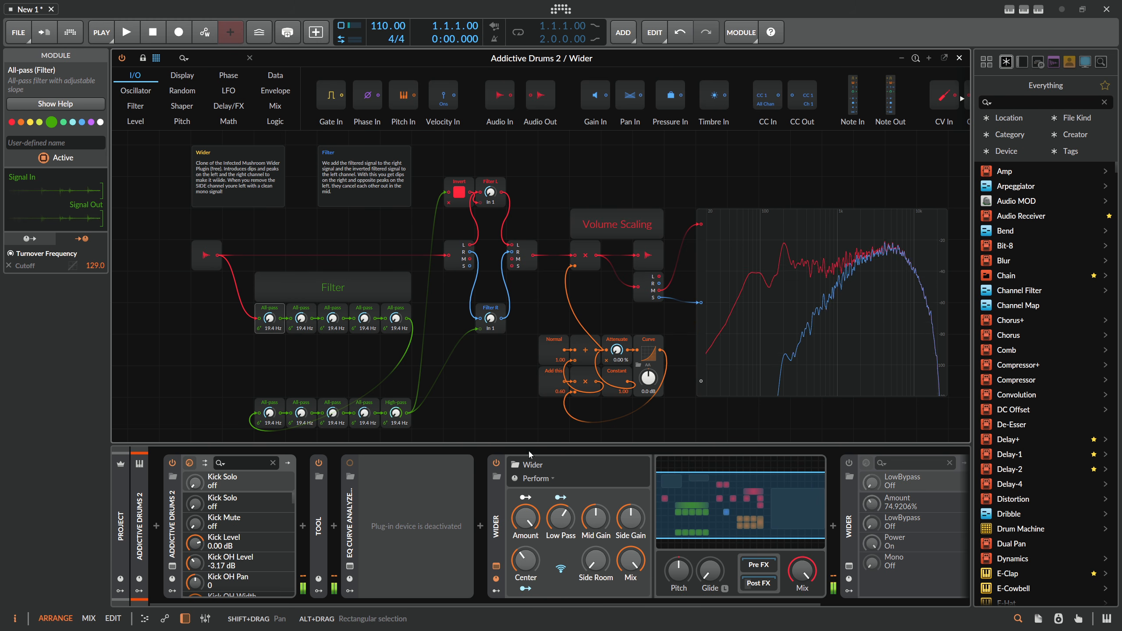
pyautogui.click(384, 363)
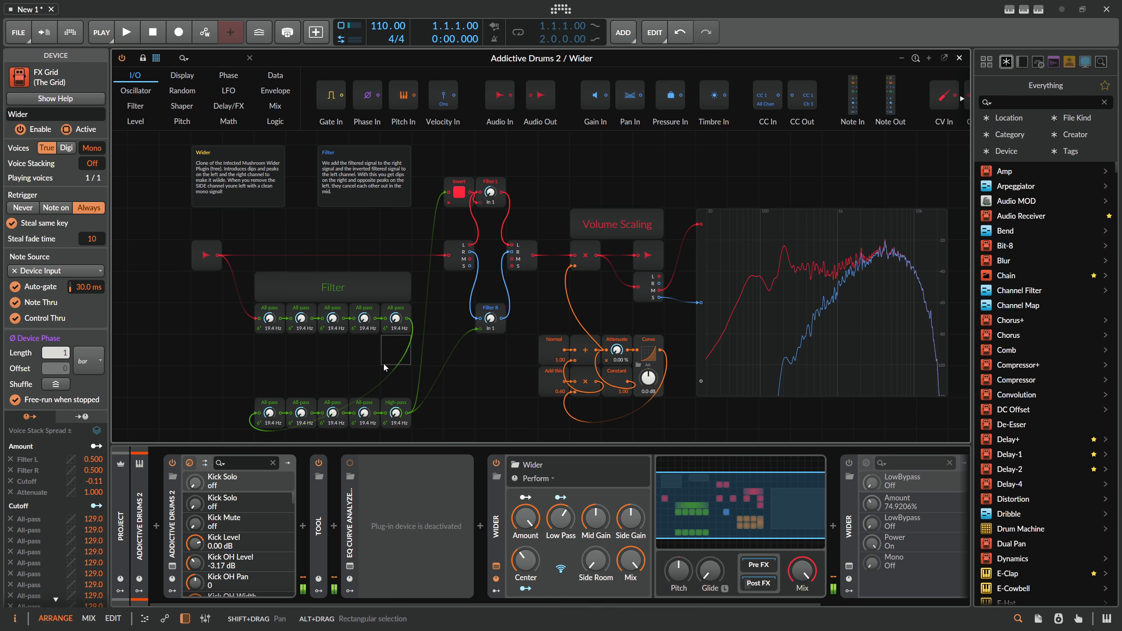
pyautogui.hotkey('ctrl', 'v')
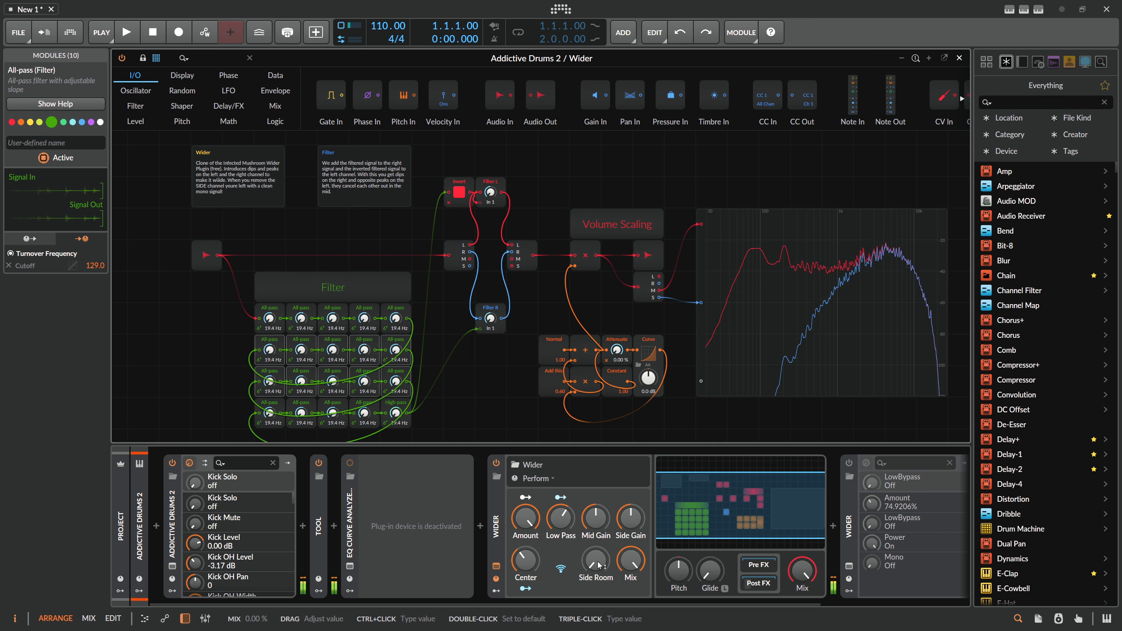
# Step: Reveal the Wider preset's Post FX chain, examine the Wooden Attic 1 reverb in the Mid-Side Split's Side chain while adjusting Side Room, and hide the Side chain
pyautogui.click(751, 584)
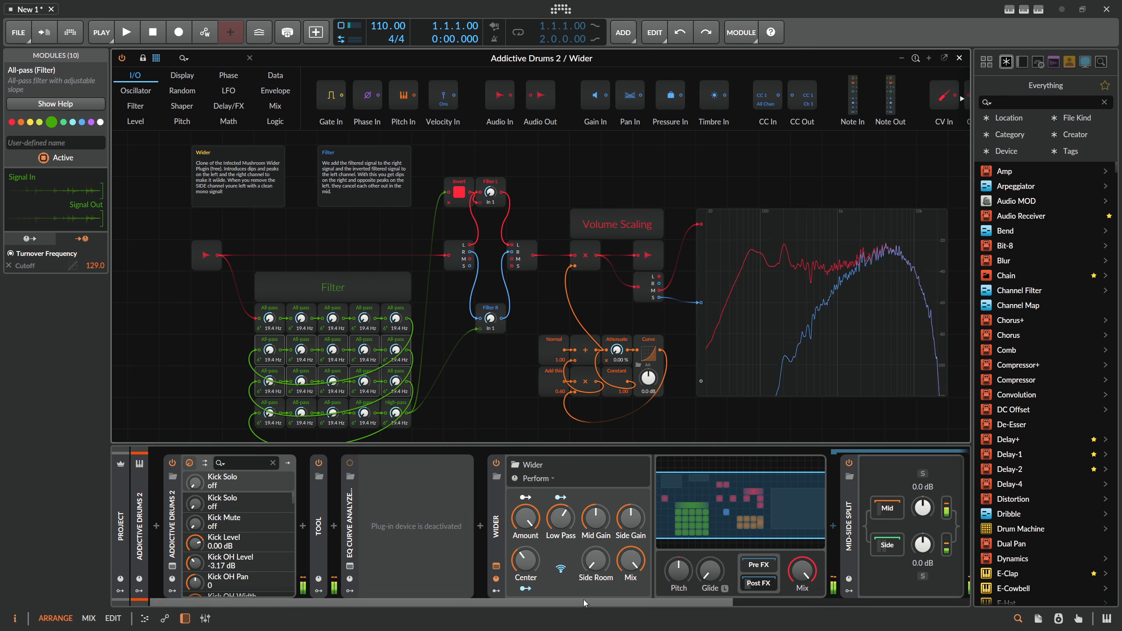
pyautogui.moveTo(585, 602); pyautogui.dragTo(763, 589)
pyautogui.click(635, 545)
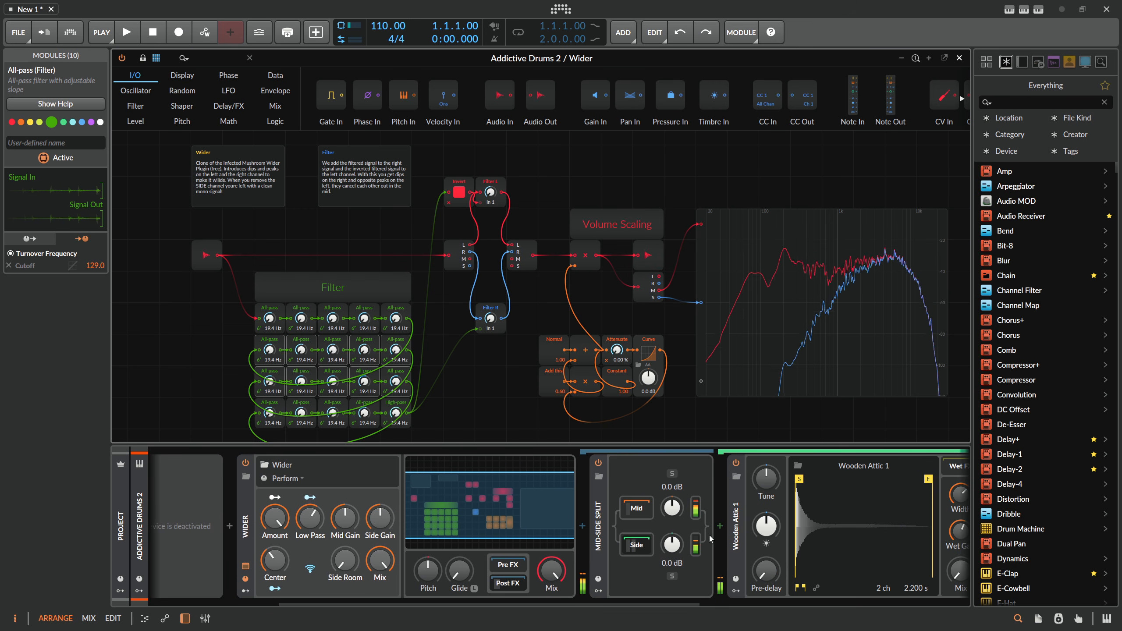
pyautogui.moveTo(627, 603); pyautogui.dragTo(677, 597)
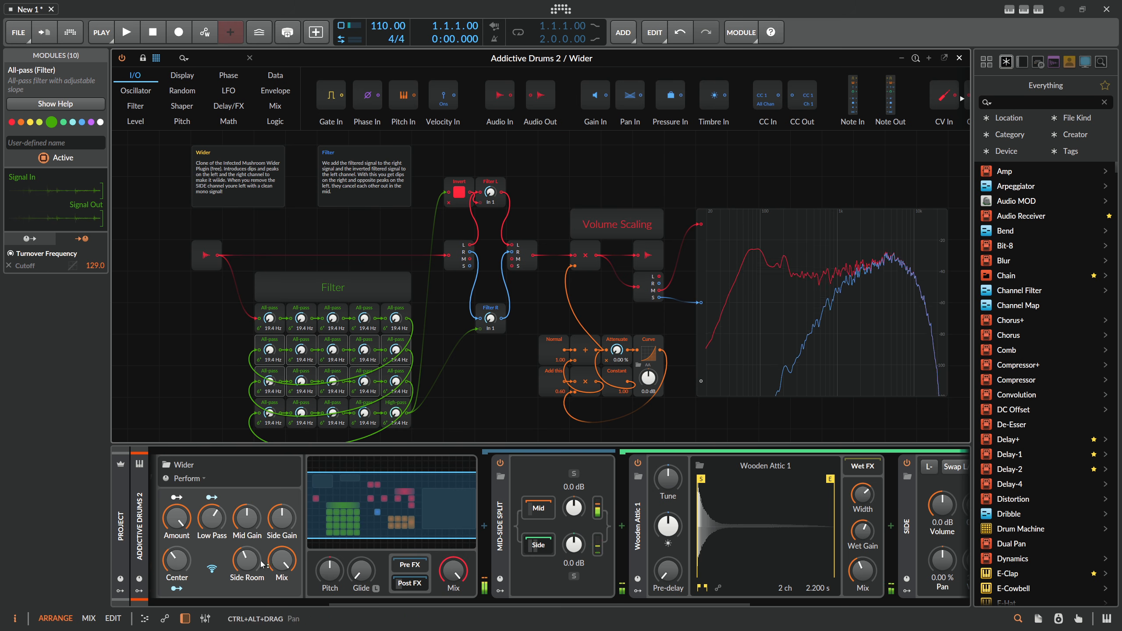
pyautogui.moveTo(253, 562)
pyautogui.mouseDown()
pyautogui.moveTo(253, 545)
pyautogui.moveTo(254, 565)
pyautogui.mouseUp()
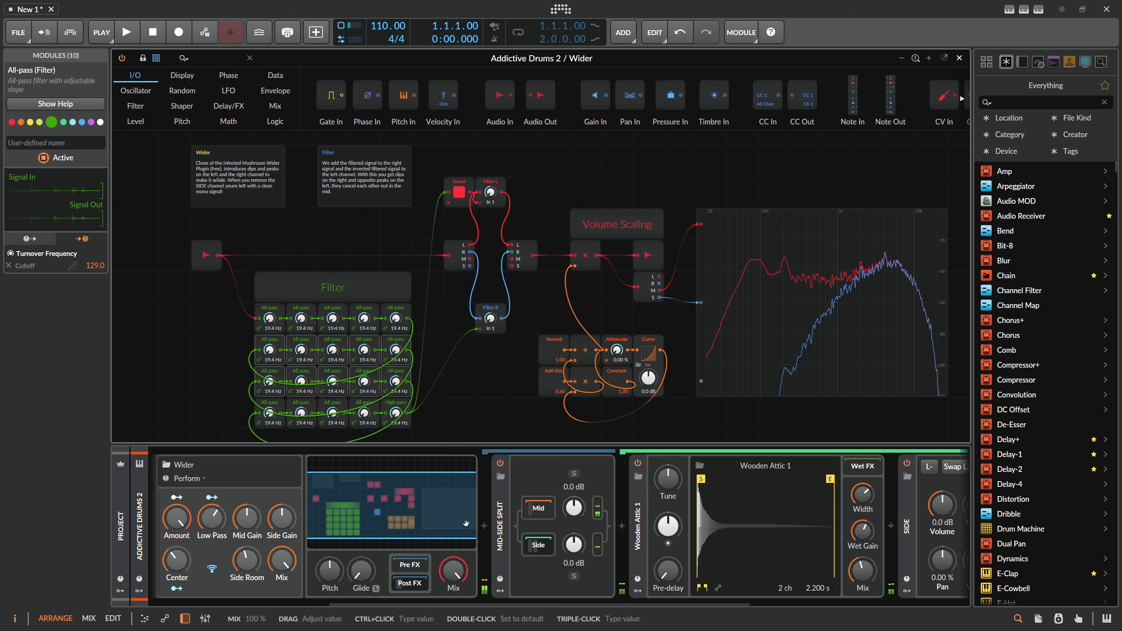
pyautogui.click(539, 549)
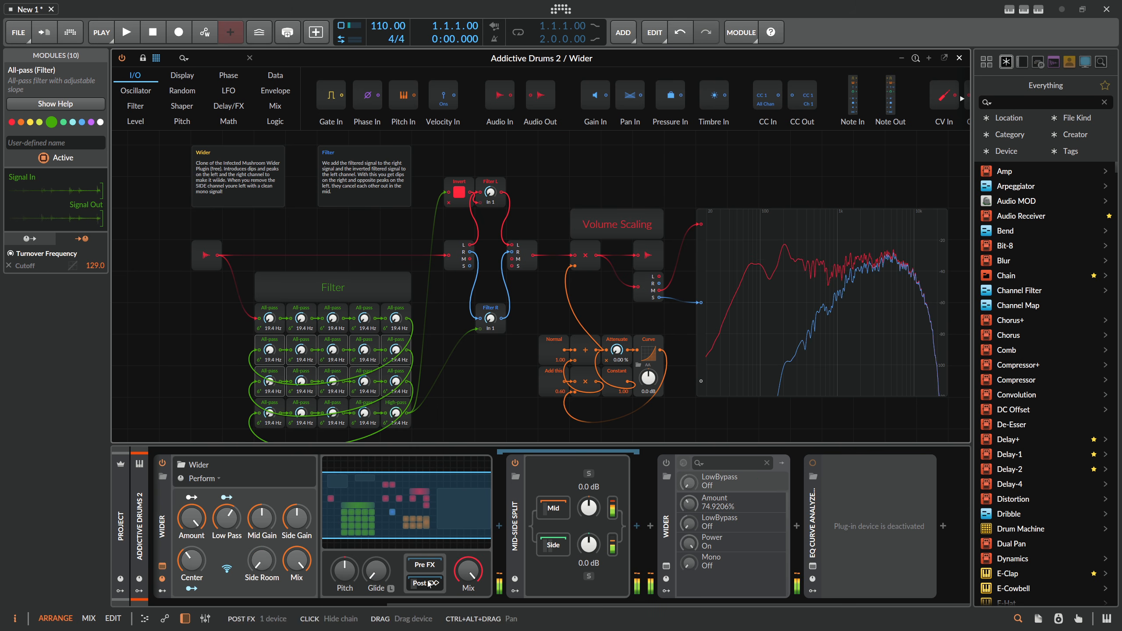
# Step: Dismiss the device browser without inserting anything and close the Wider preset's FX Grid patch
pyautogui.click(298, 527)
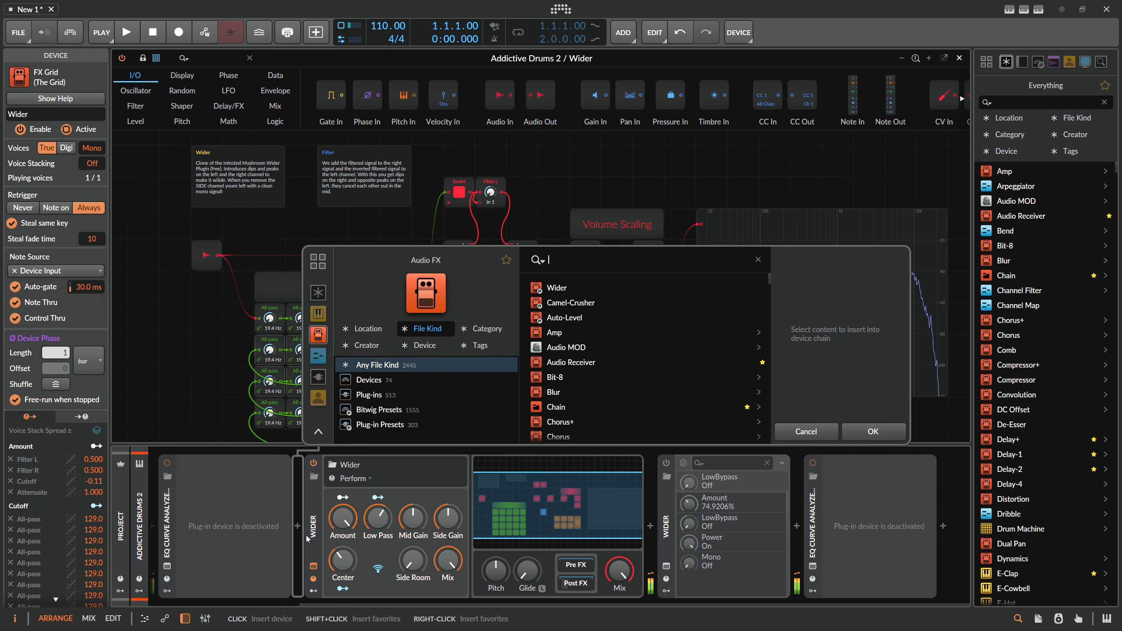
pyautogui.click(808, 437)
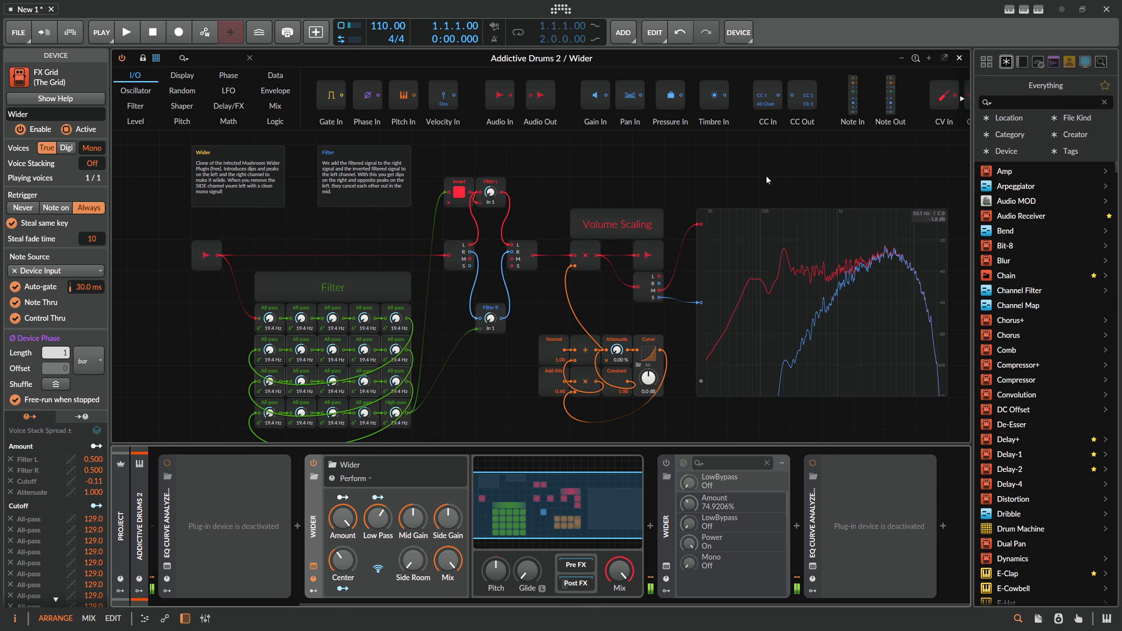
pyautogui.click(959, 58)
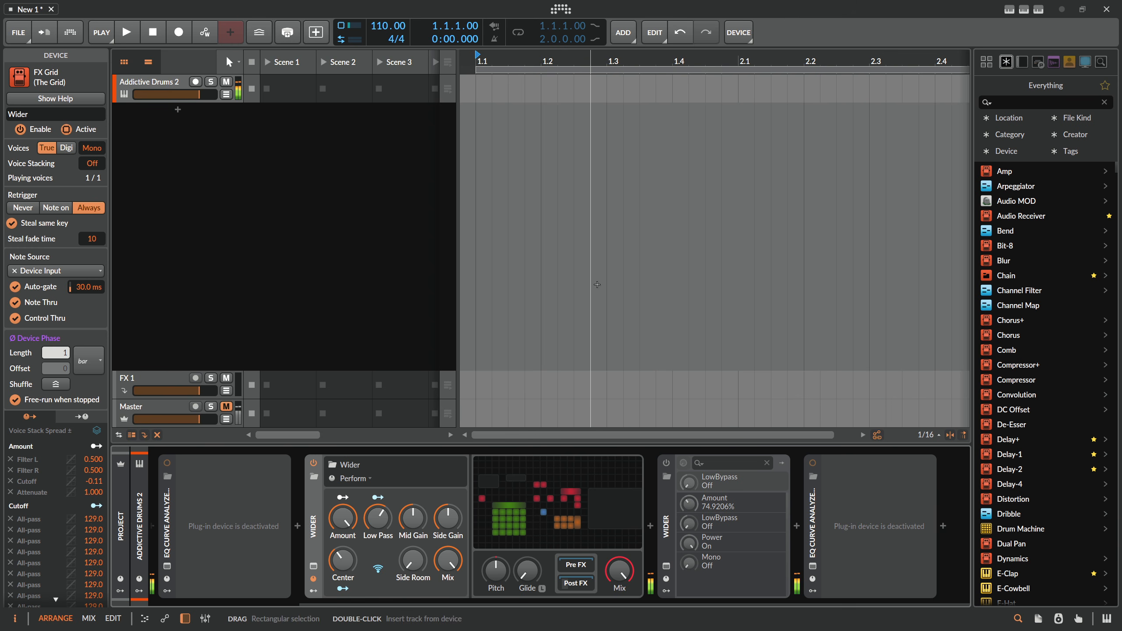